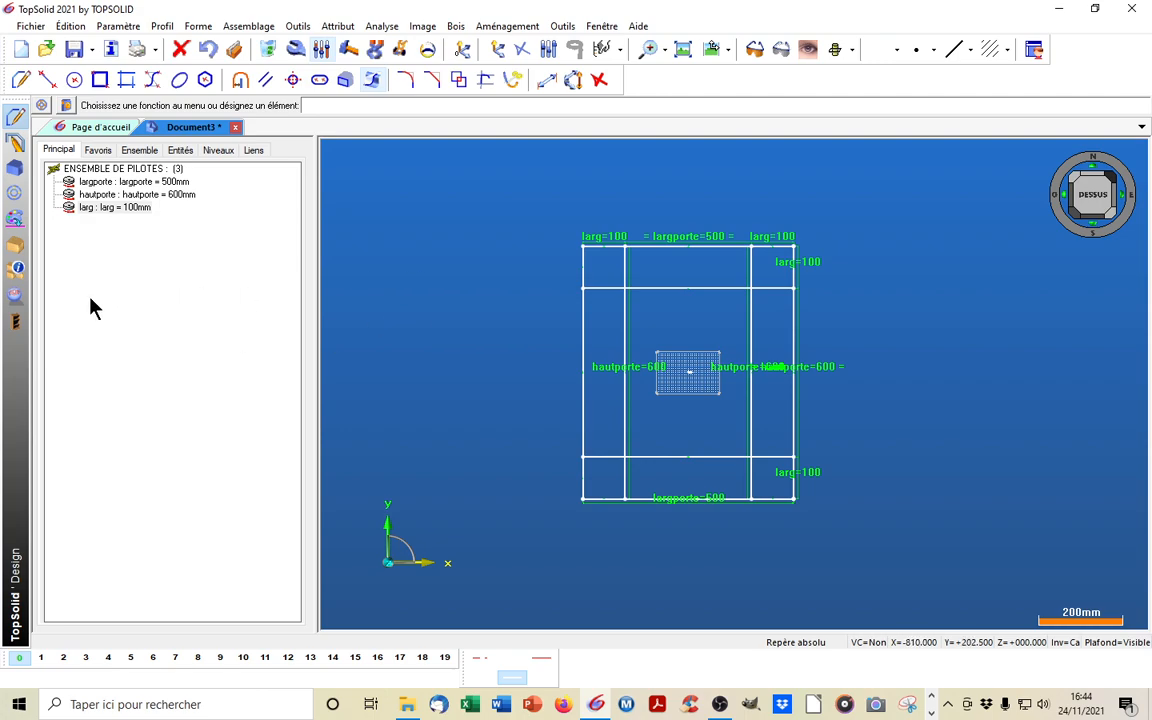
Extrude the bottom rail profile of the door sketch with a height parameter ep of 24 mm
{"action": "left_click", "coordinate": [13, 172]}
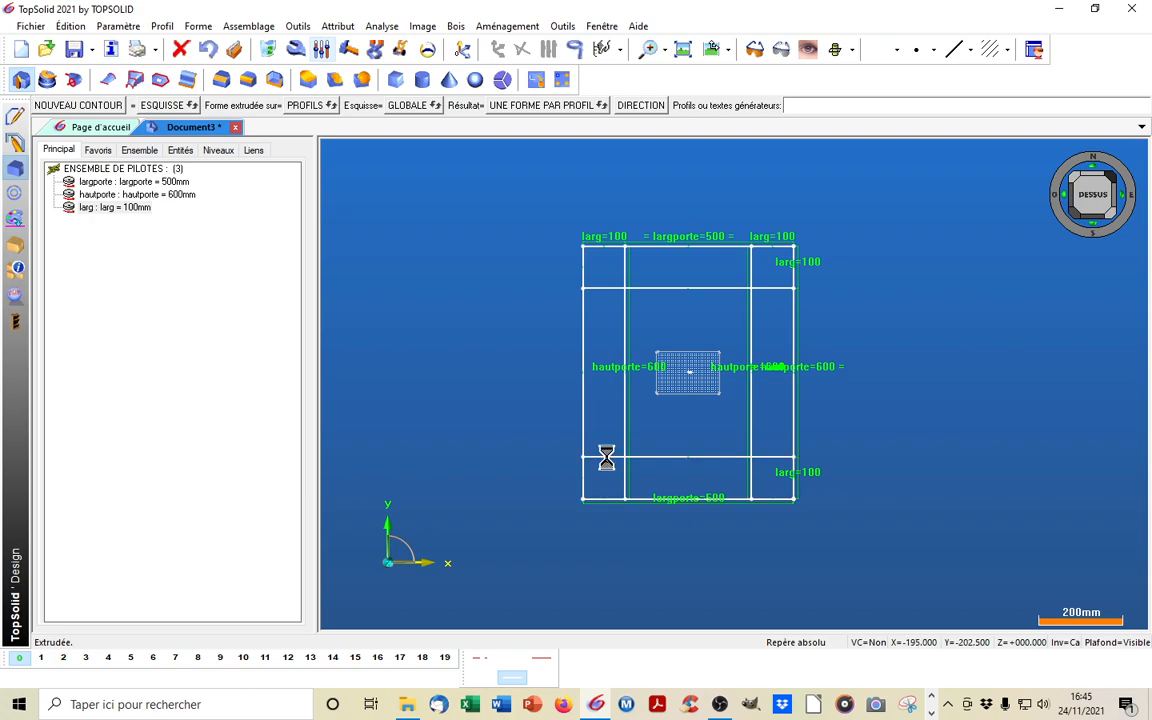
{"action": "left_click", "coordinate": [605, 457]}
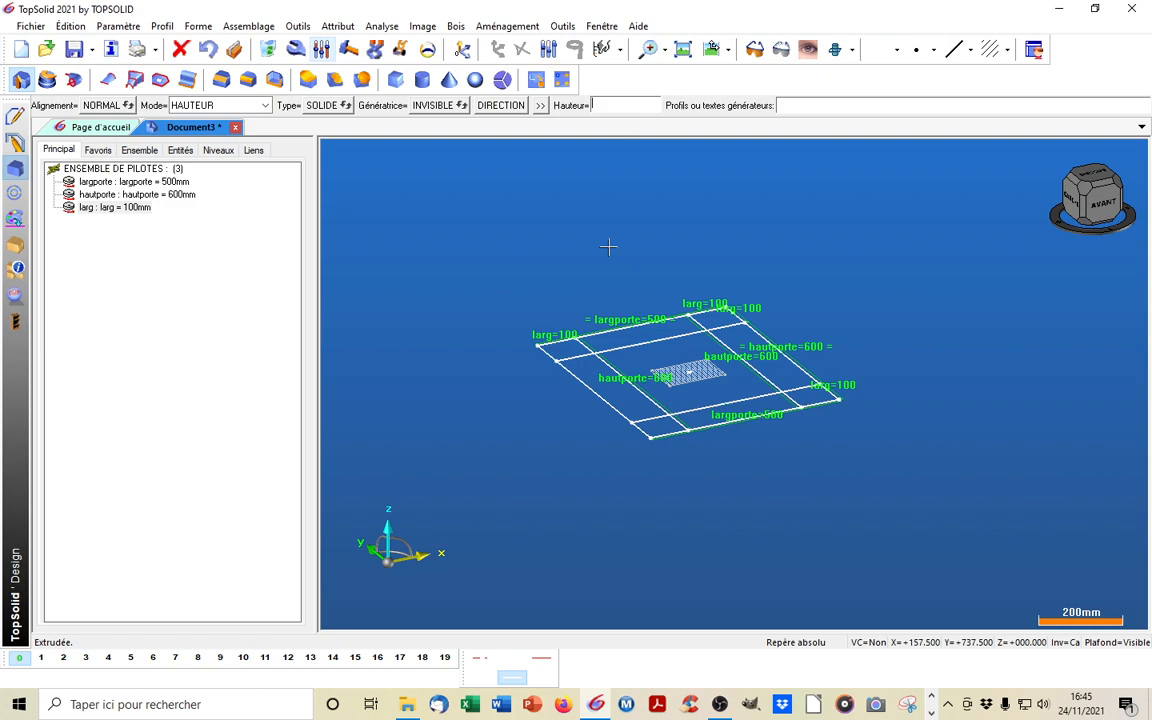
{"action": "type", "text": "eps24"}
{"action": "key", "text": "Return"}
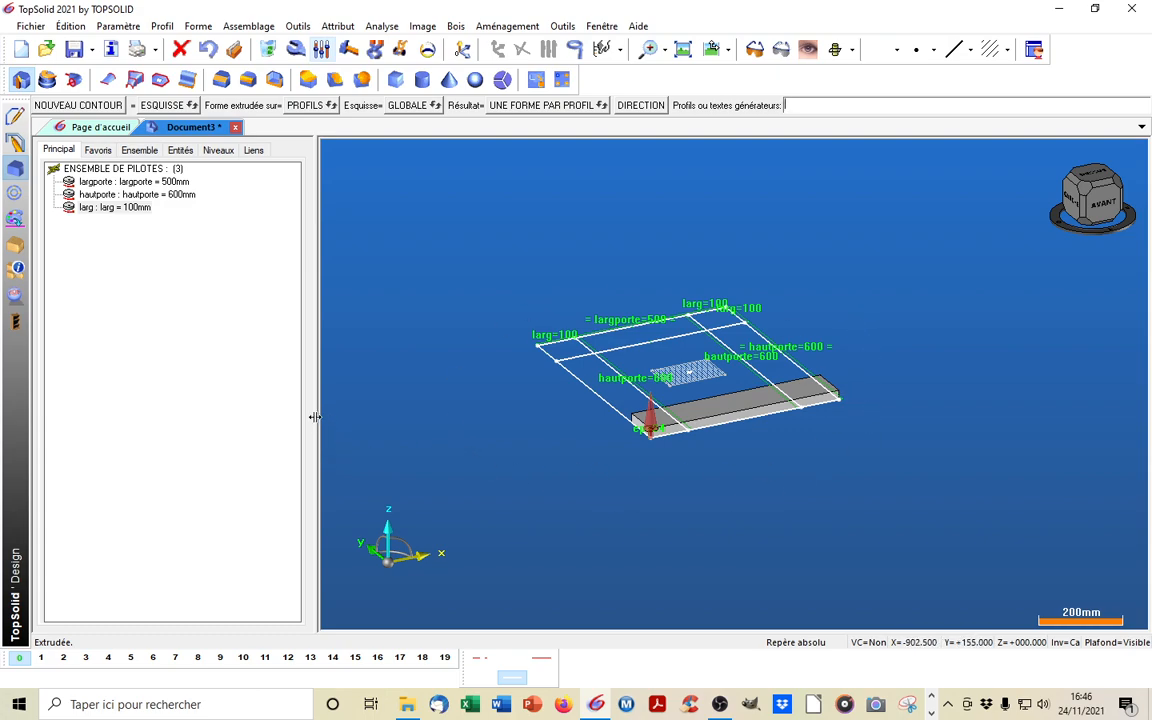
Extrude the full-height right stile profile of the door, using the thickness parameter ep of 24 mm
{"action": "double_click", "coordinate": [315, 278]}
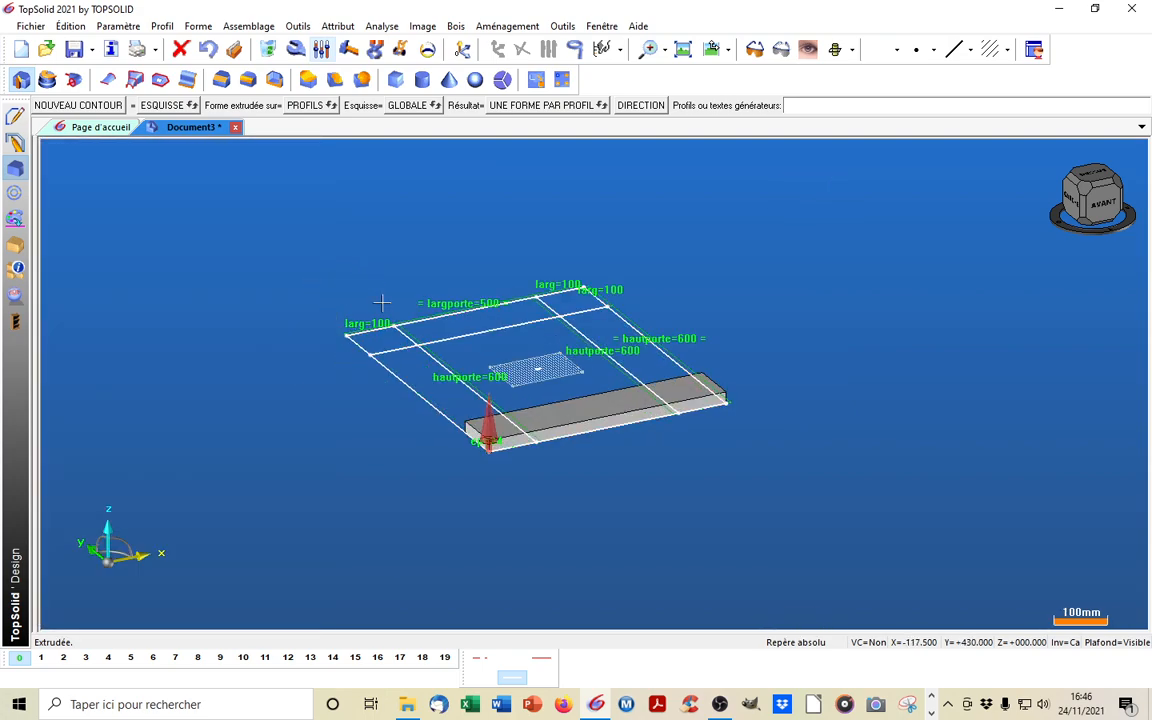
{"action": "scroll", "coordinate": [405, 340], "scroll_direction": "up", "scroll_amount": 2}
{"action": "scroll", "coordinate": [405, 340], "scroll_direction": "up", "scroll_amount": 1}
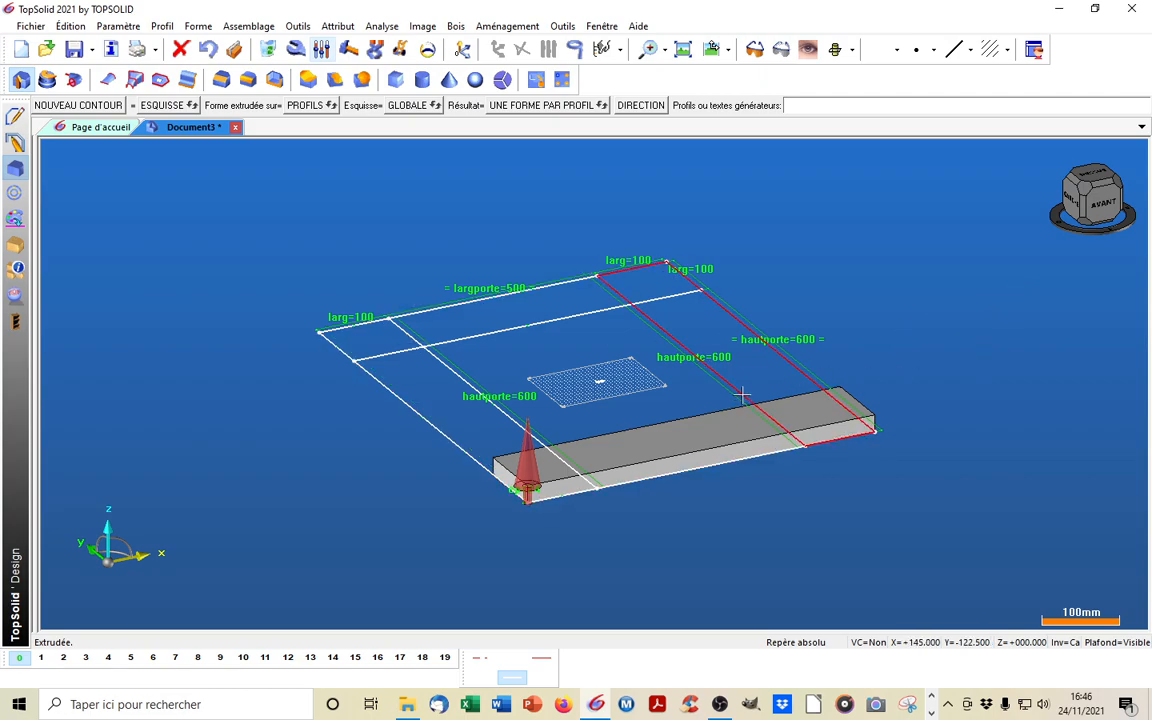
{"action": "left_click_drag", "start_coordinate": [1055, 215], "coordinate": [971, 188]}
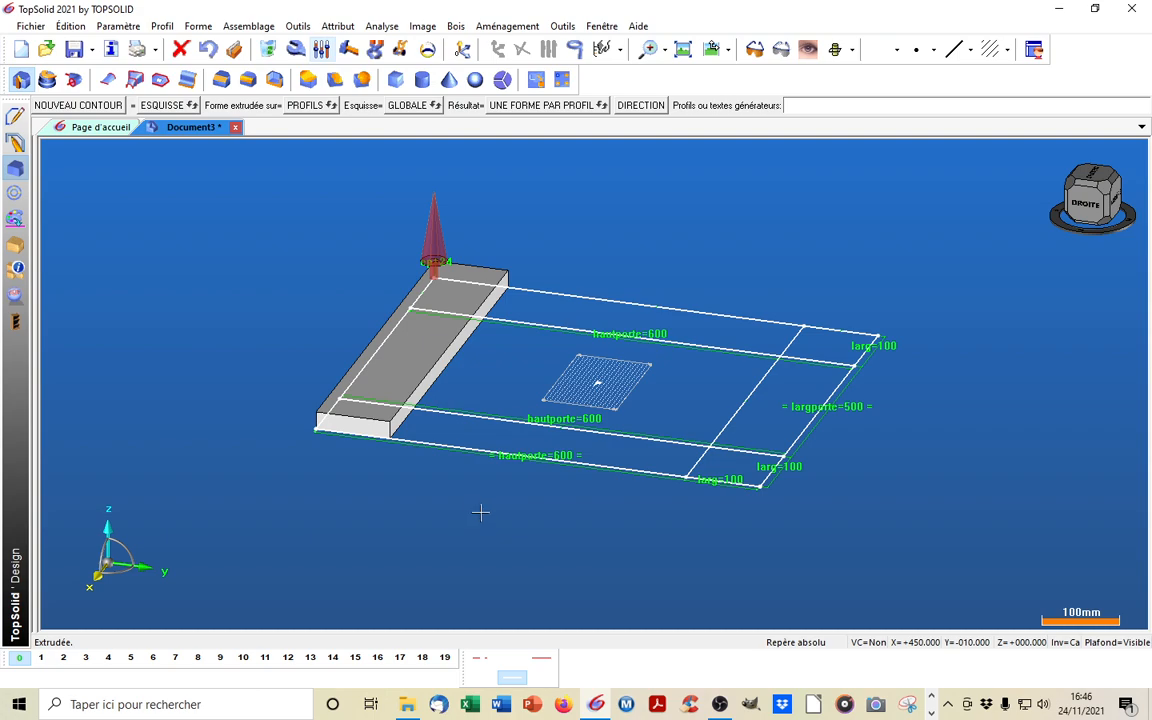
{"action": "mouse_move", "coordinate": [474, 503]}
{"action": "middle_mouse_down"}
{"action": "mouse_move", "coordinate": [401, 504]}
{"action": "mouse_move", "coordinate": [410, 513]}
{"action": "middle_mouse_up"}
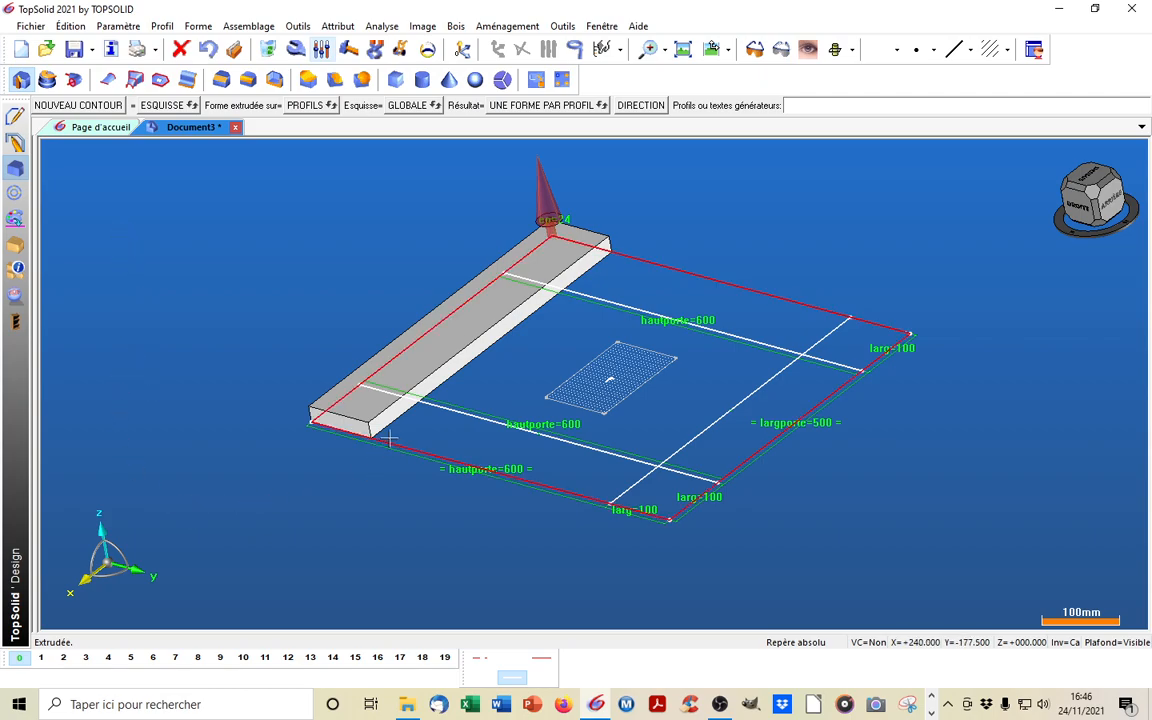
{"action": "left_click", "coordinate": [424, 401]}
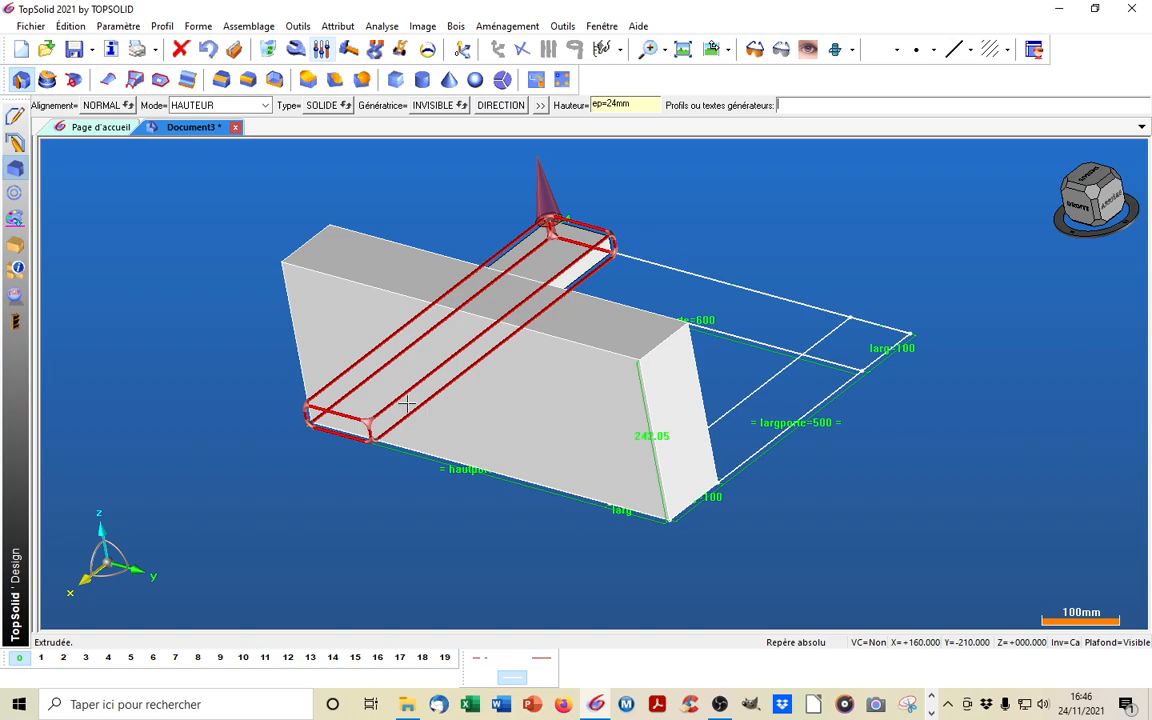
{"action": "key", "text": "Return"}
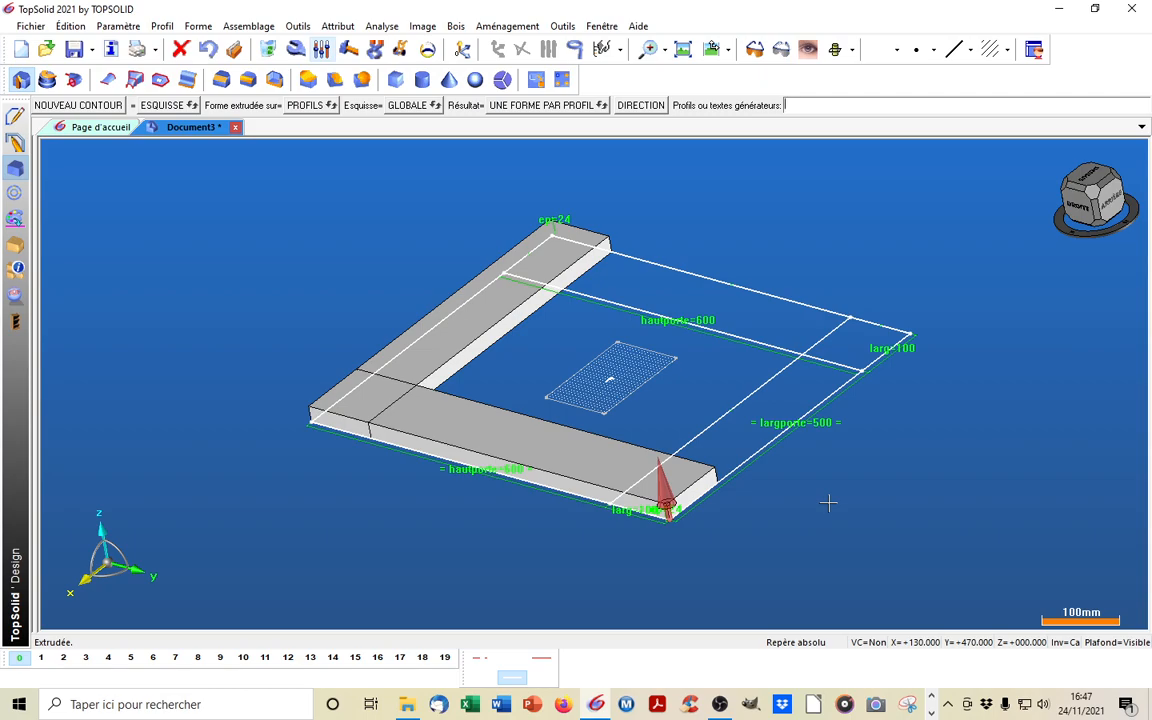
Extrude the top rail and left stile profiles with the ep = 24 mm height to close the door frame
{"action": "left_click", "coordinate": [1125, 222]}
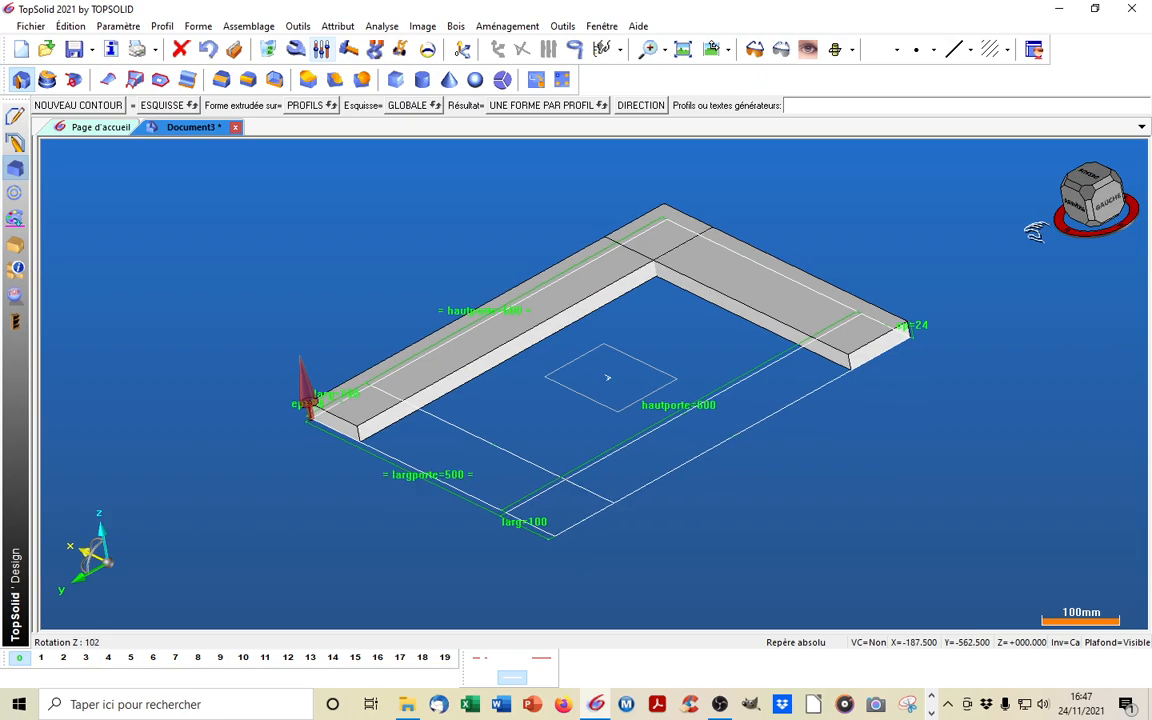
{"action": "left_click", "coordinate": [438, 417]}
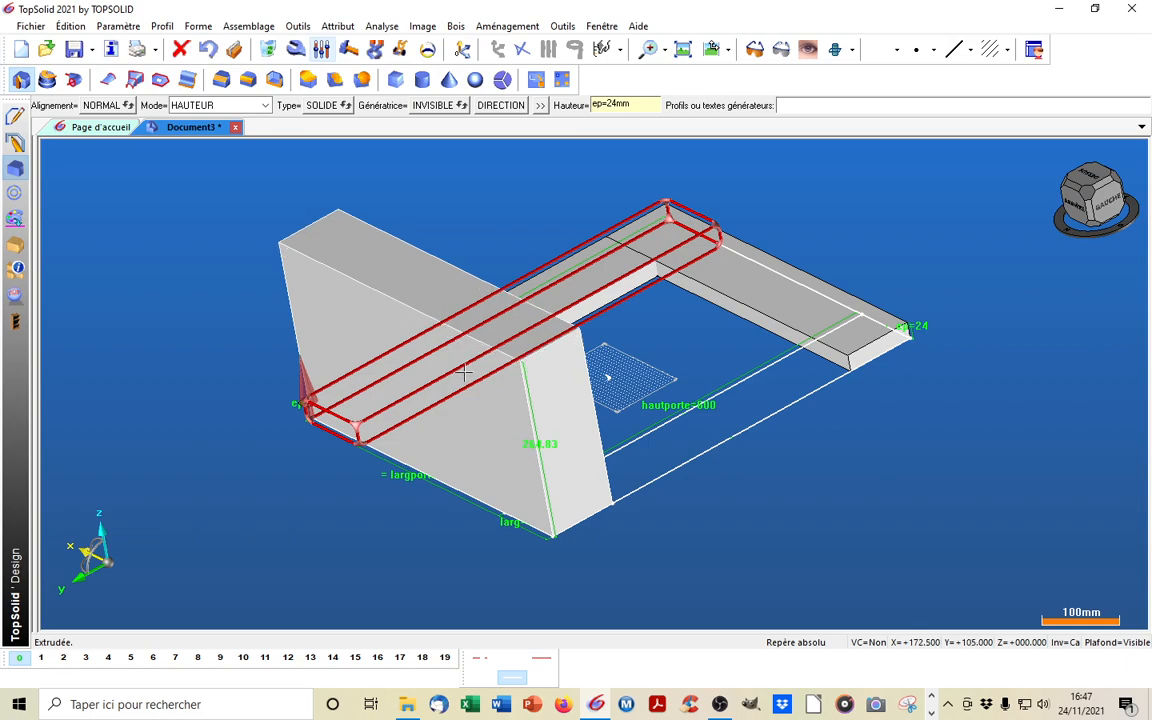
{"action": "key", "text": "Return"}
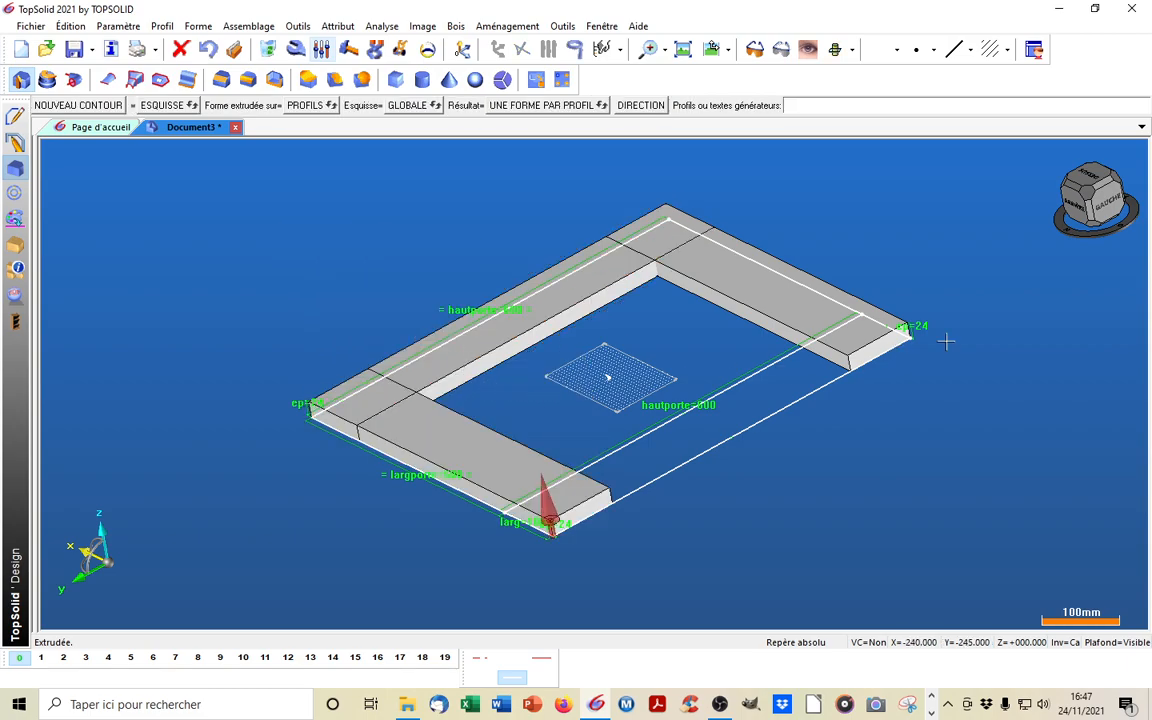
{"action": "left_click_drag", "start_coordinate": [1116, 222], "coordinate": [1065, 263]}
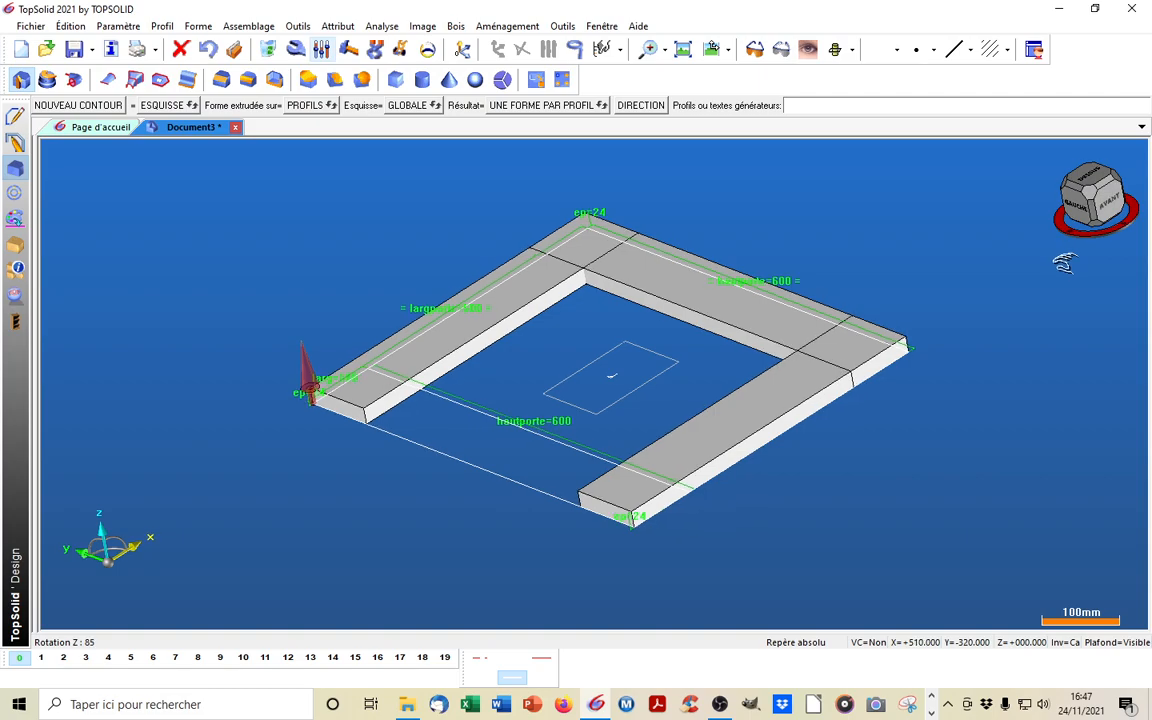
{"action": "left_click", "coordinate": [469, 405]}
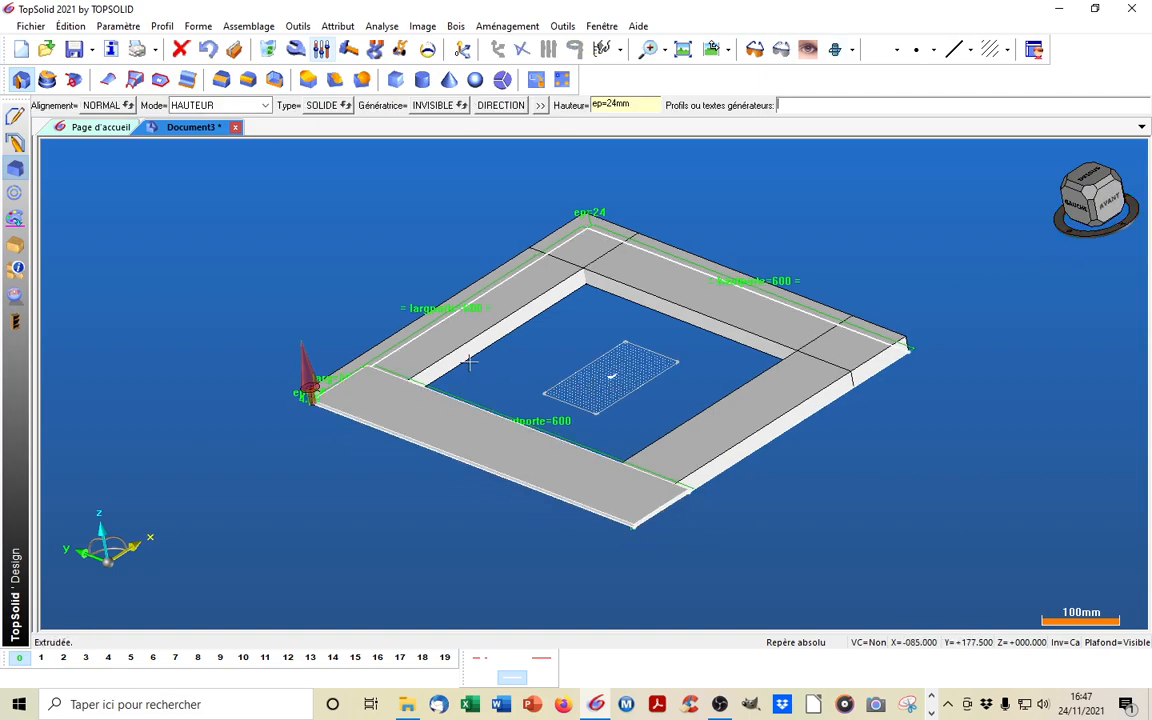
{"action": "key", "text": "Return"}
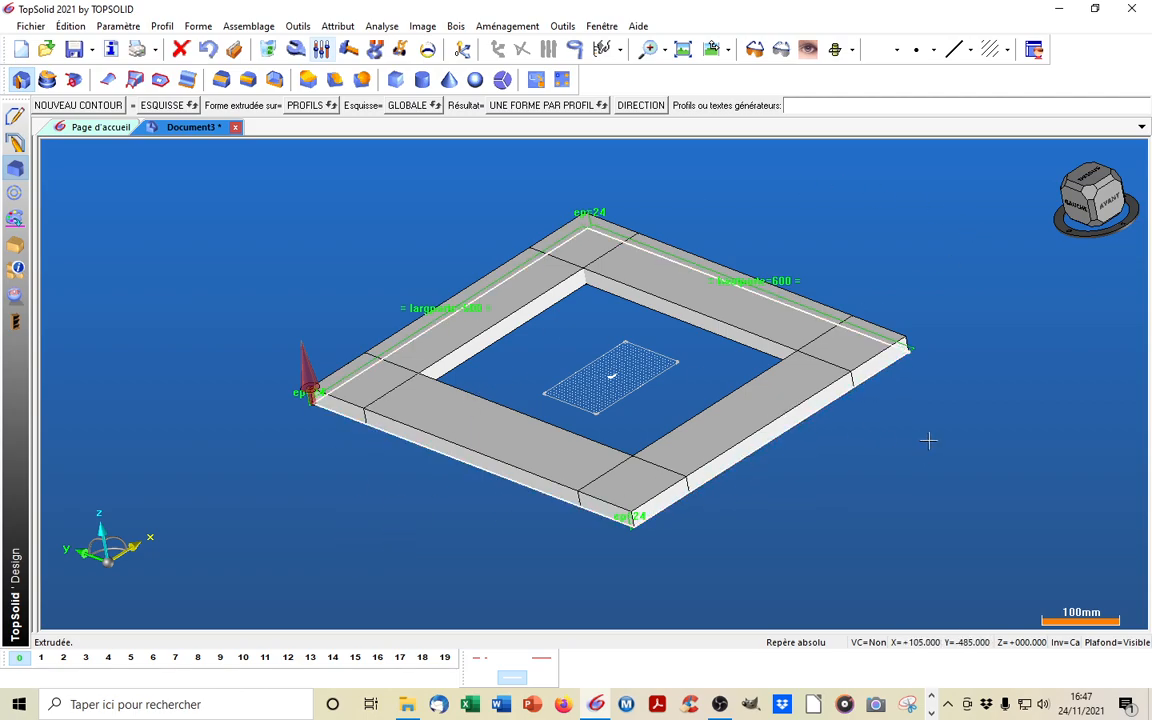
Examine the four-part door frame from above and at an angle, and leave the Extrude command
{"action": "left_click", "coordinate": [711, 50]}
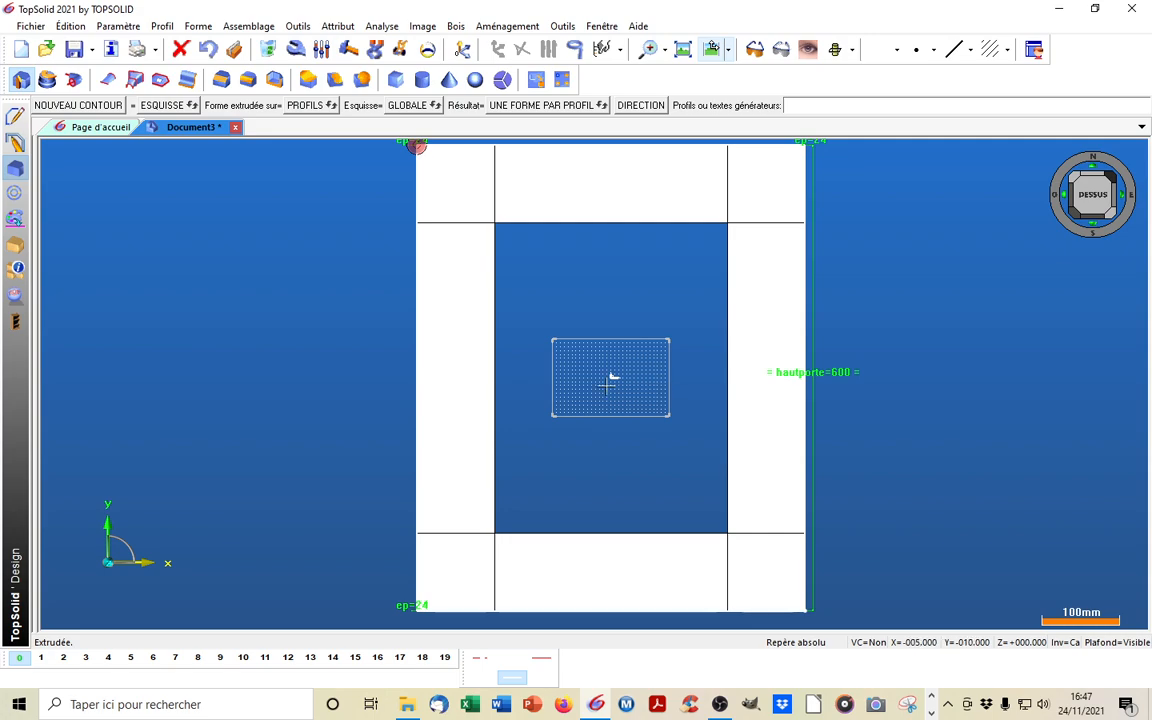
{"action": "scroll", "coordinate": [560, 403], "scroll_direction": "down", "scroll_amount": 1}
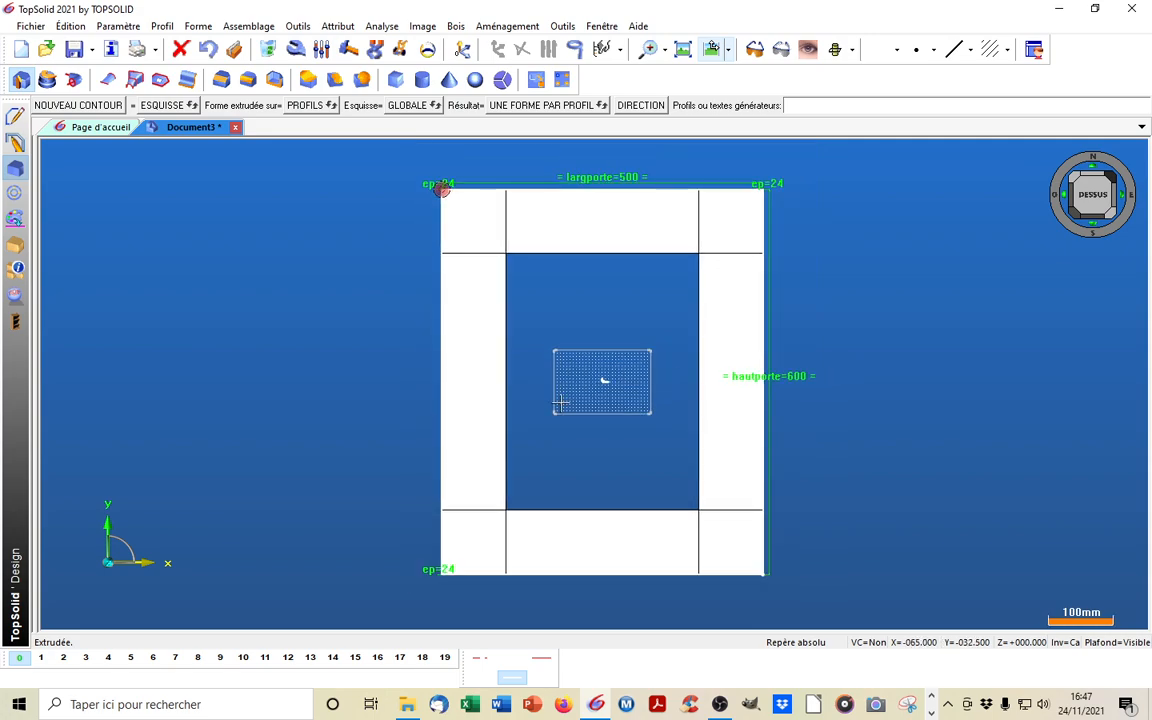
{"action": "left_click", "coordinate": [686, 52]}
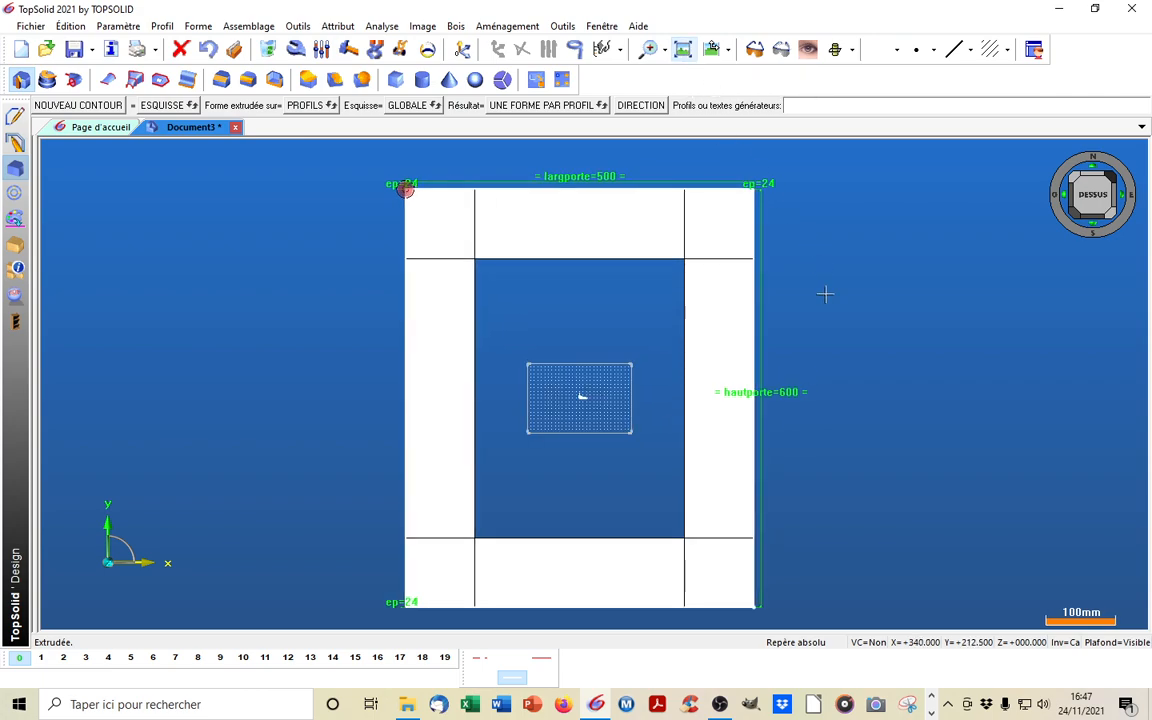
{"action": "middle_click_drag", "start_coordinate": [813, 488], "coordinate": [795, 419]}
{"action": "middle_click_drag", "start_coordinate": [780, 520], "coordinate": [757, 589]}
{"action": "left_click", "coordinate": [822, 527]}
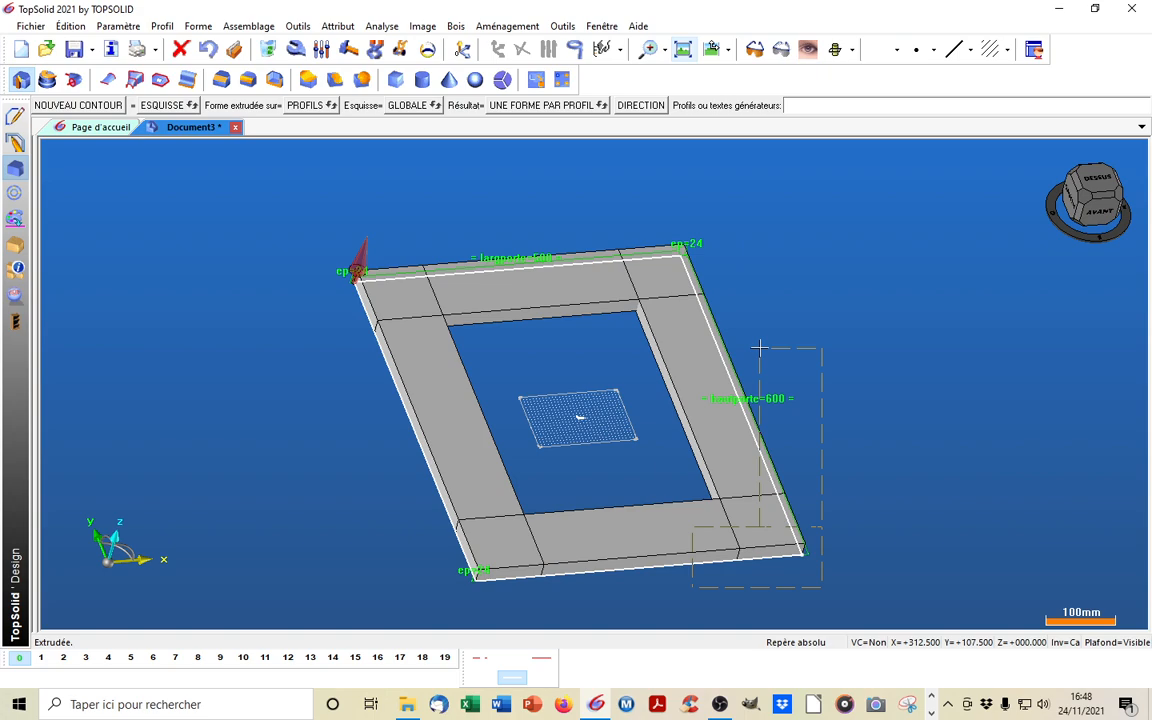
{"action": "key", "text": "Escape"}
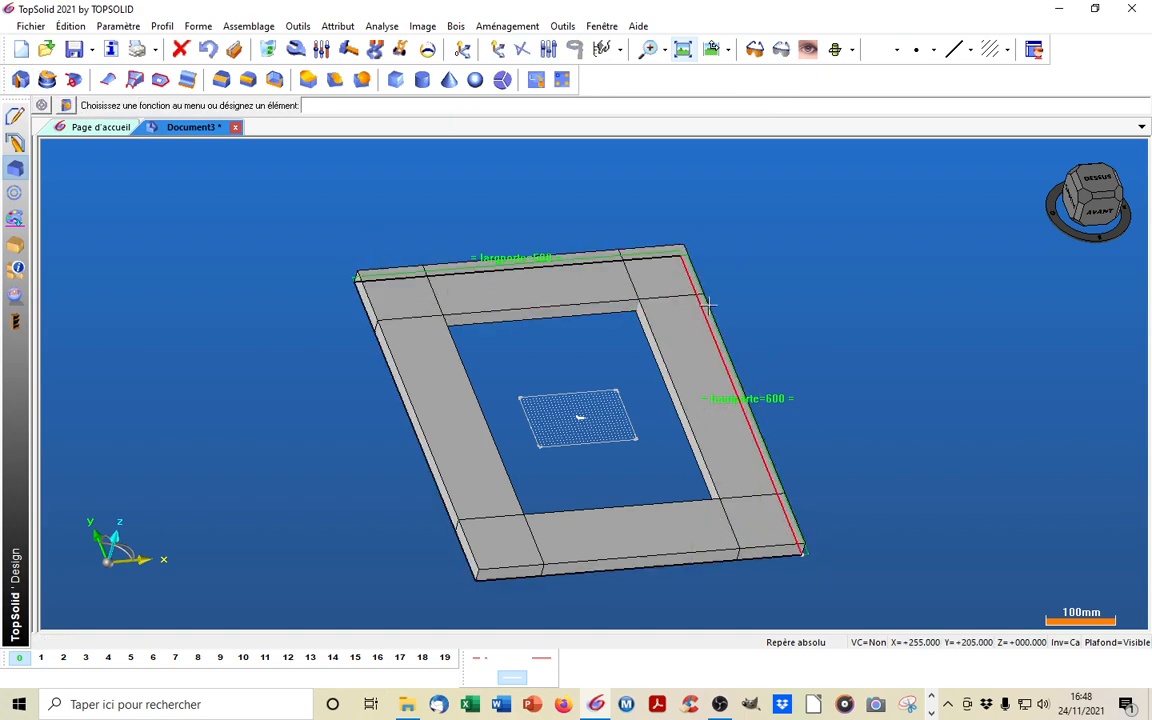
{"action": "scroll", "coordinate": [797, 221], "scroll_direction": "down", "scroll_amount": 1}
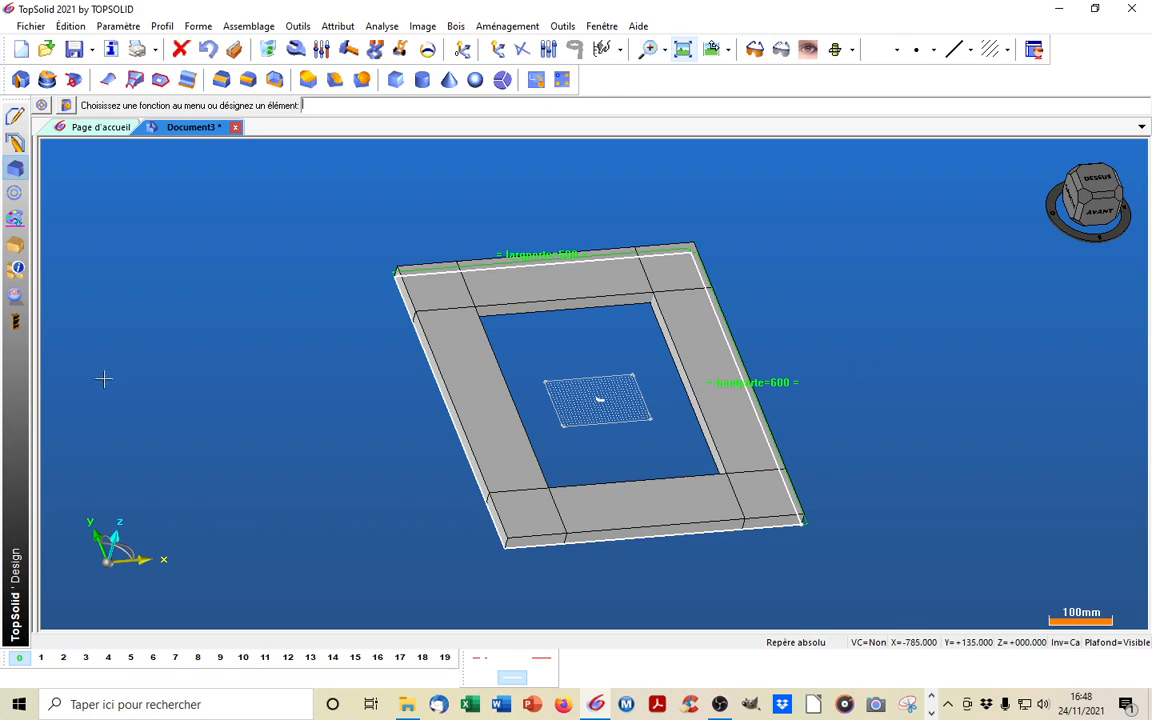
Try an automatic mitre cut with 0 mm offset between the top rail and the left stile, and remove it
{"action": "left_click", "coordinate": [17, 252]}
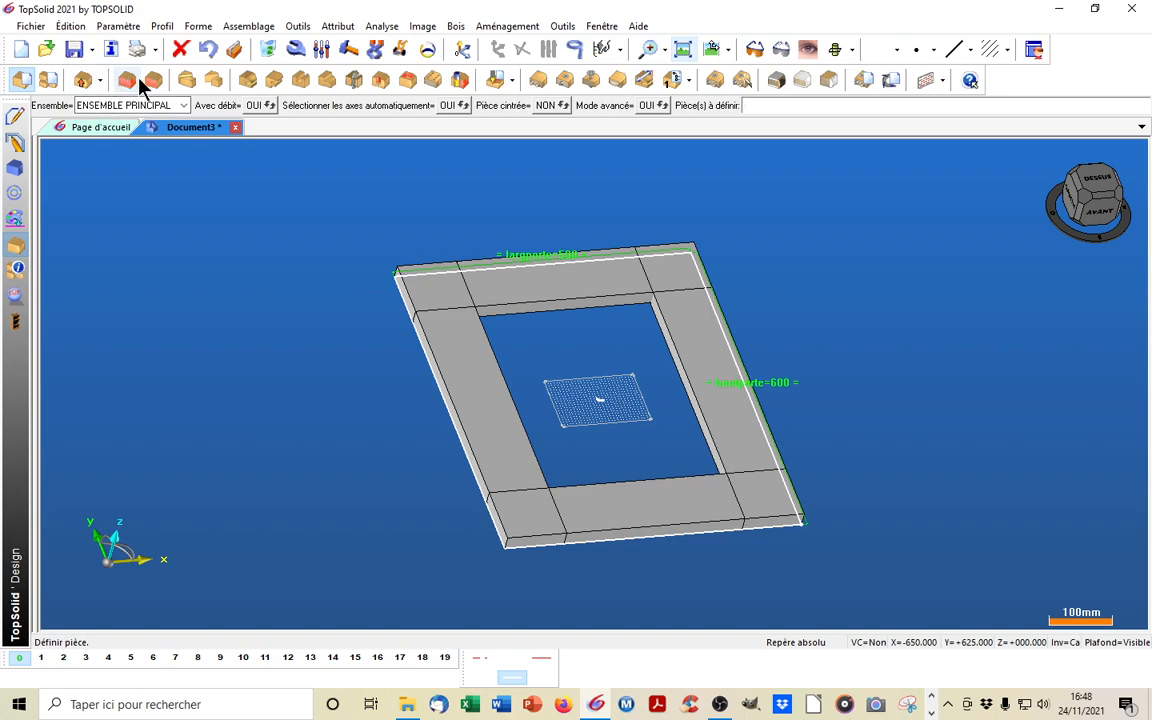
{"action": "left_click", "coordinate": [186, 82]}
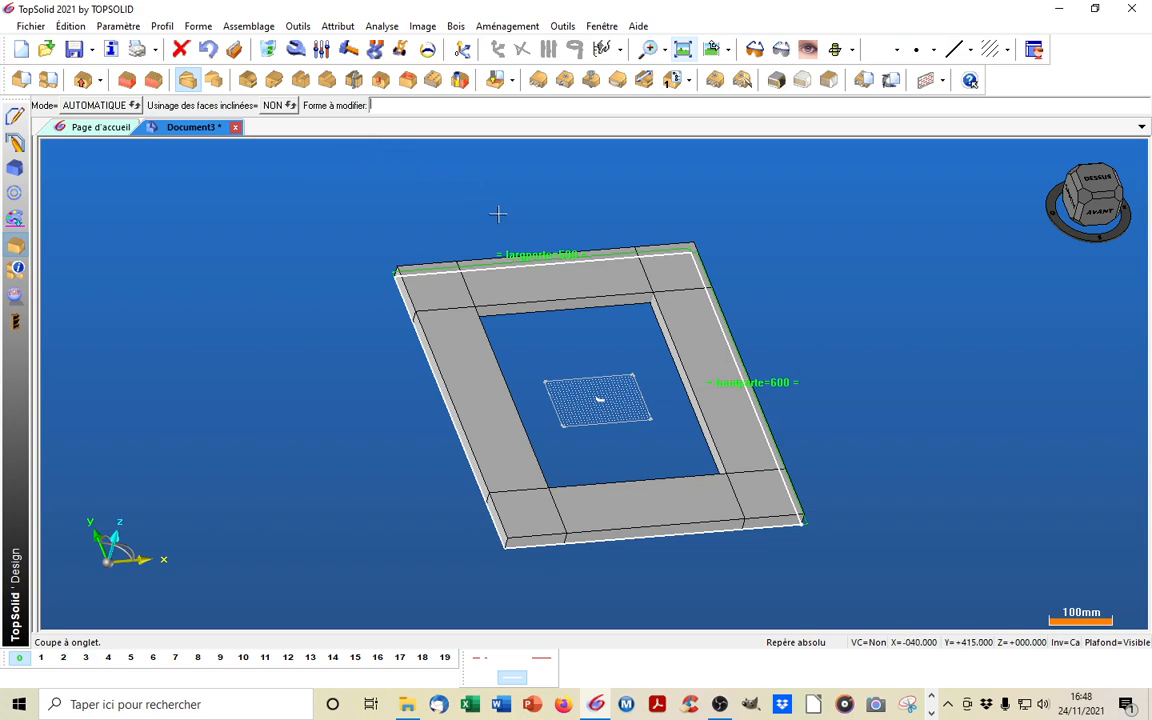
{"action": "left_click", "coordinate": [501, 292]}
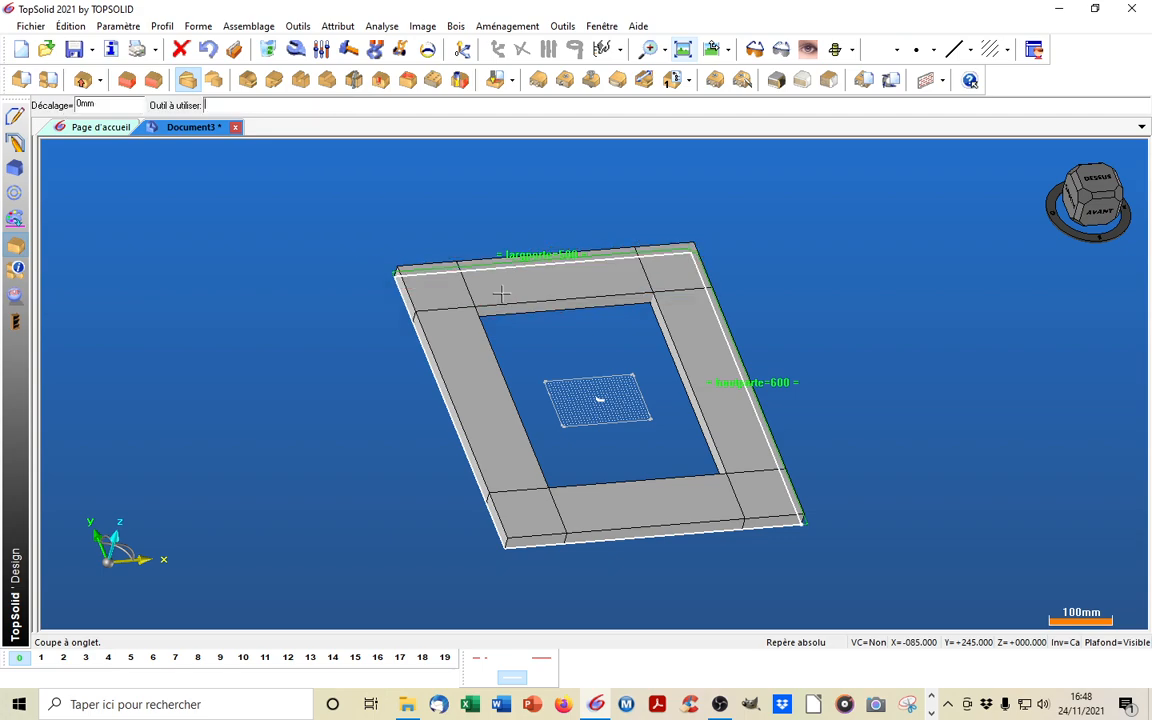
{"action": "left_click", "coordinate": [457, 355]}
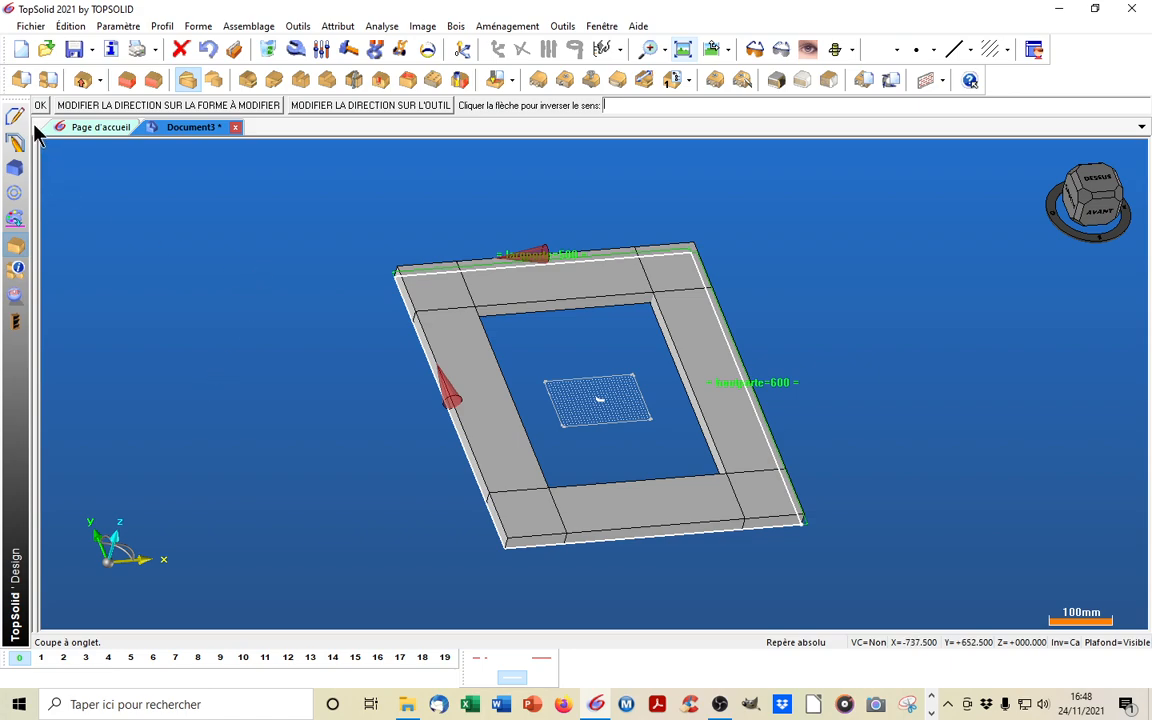
{"action": "key", "text": "Return"}
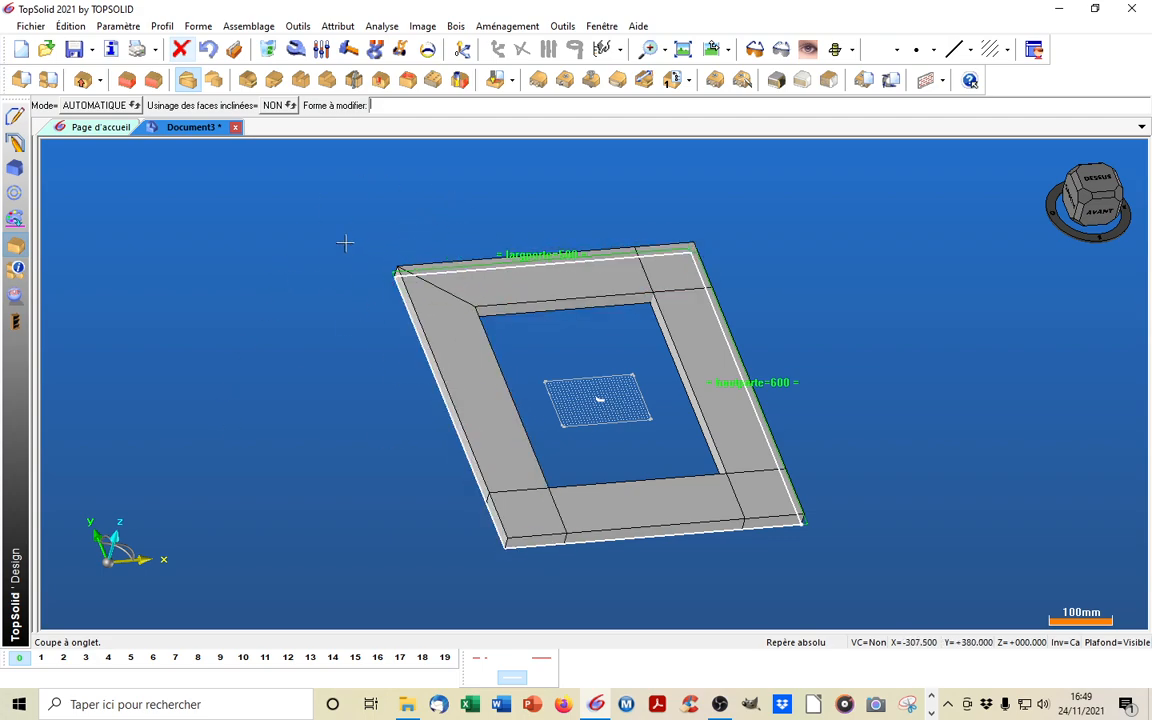
{"action": "left_click", "coordinate": [182, 50]}
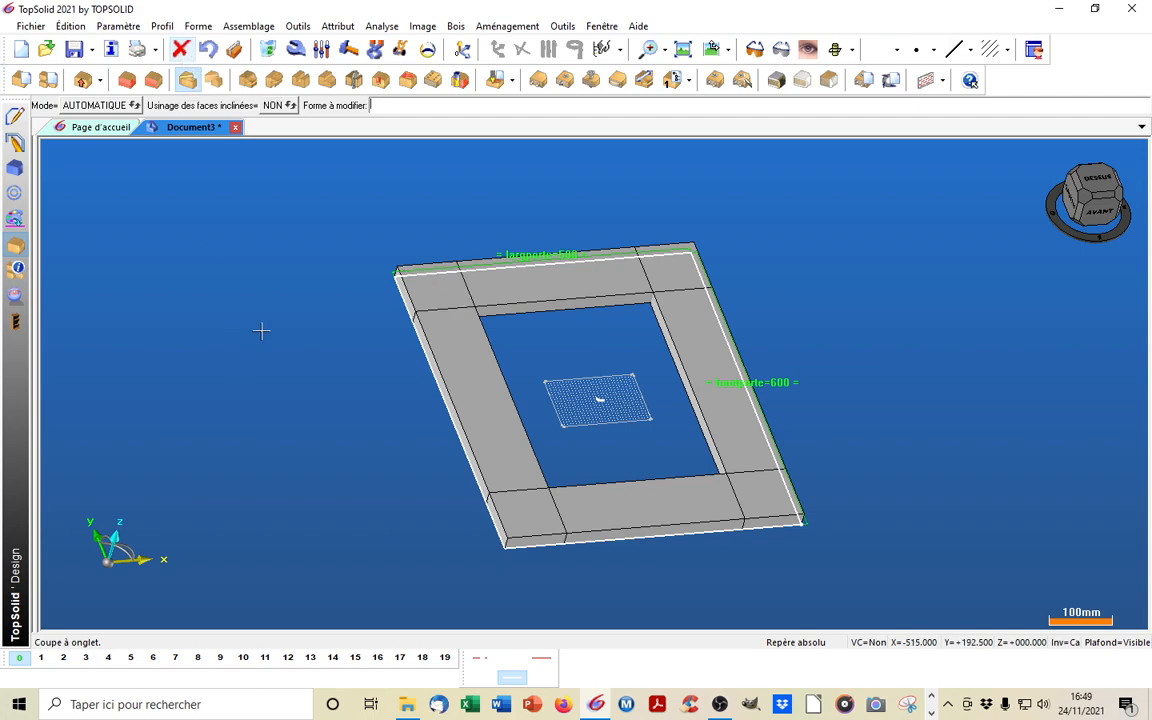
Define a groove (Rainure) on the right stile's inner face, following its upper edge and directed down across the face
{"action": "scroll", "coordinate": [695, 363], "scroll_direction": "up", "scroll_amount": 1}
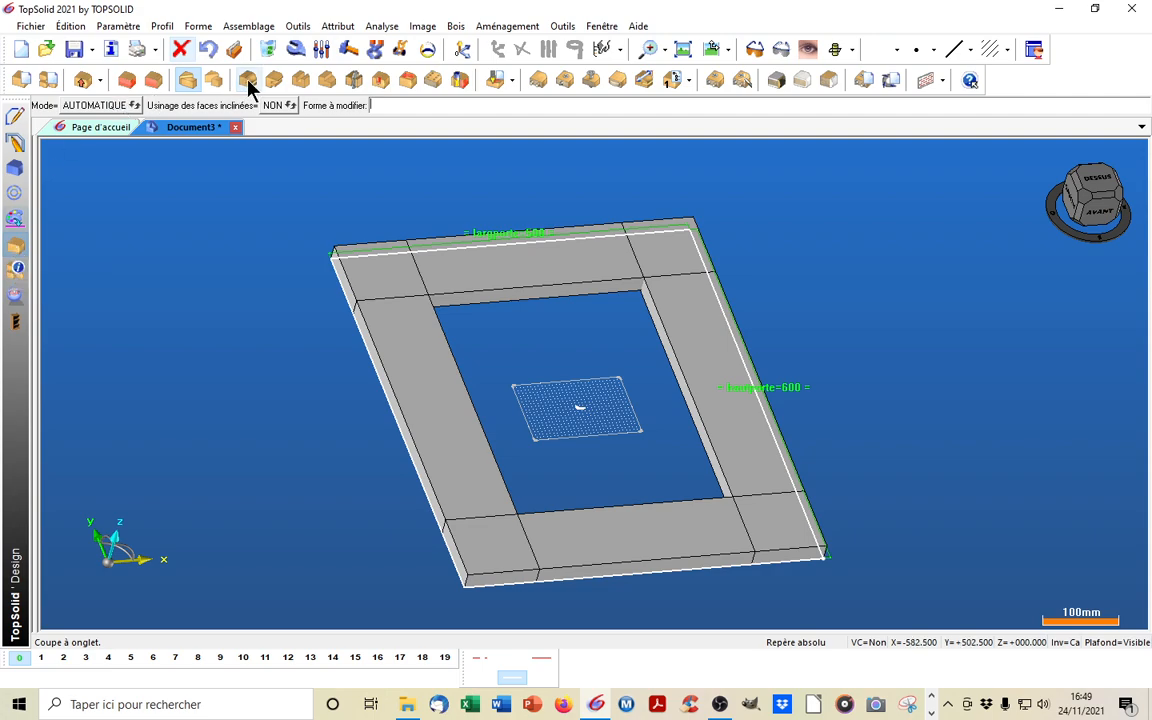
{"action": "left_click", "coordinate": [301, 80]}
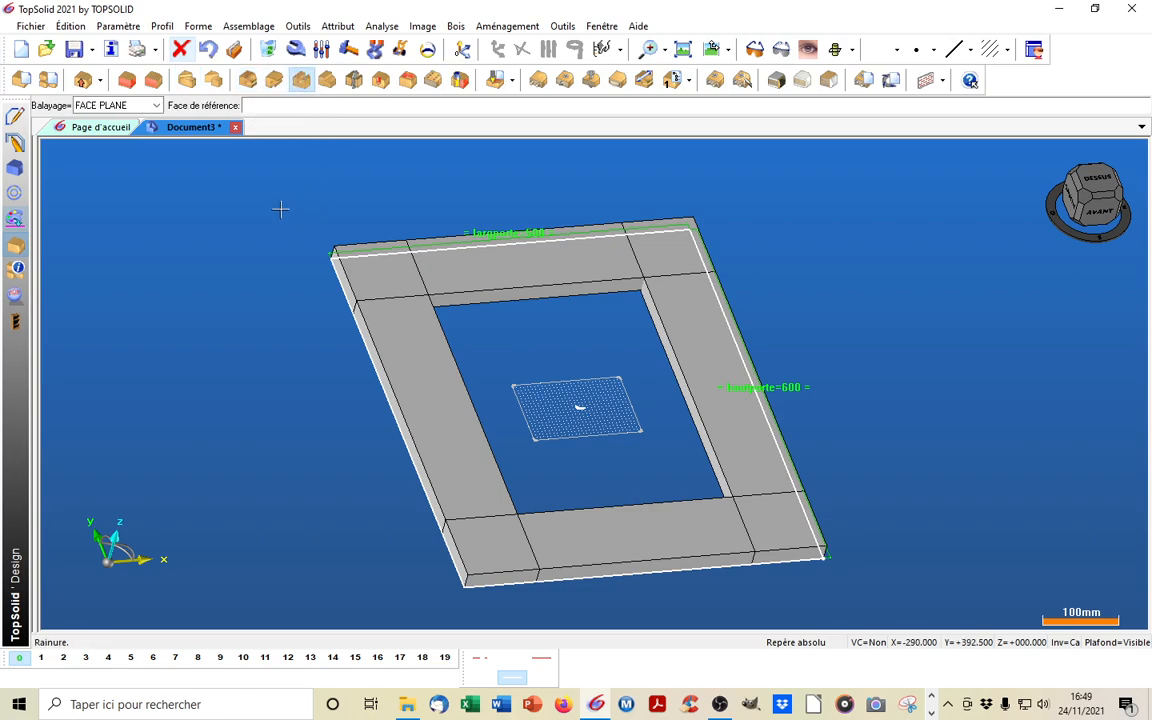
{"action": "middle_click_drag", "start_coordinate": [476, 186], "coordinate": [437, 152]}
{"action": "middle_click_drag", "start_coordinate": [450, 497], "coordinate": [567, 523]}
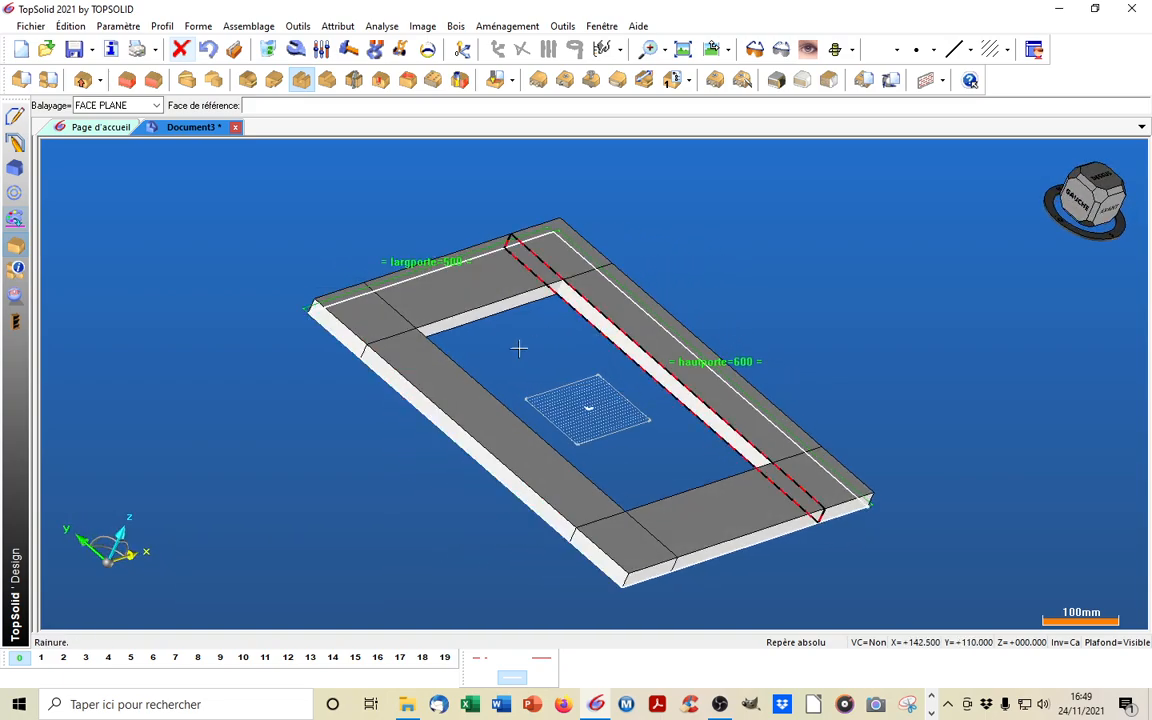
{"action": "scroll", "coordinate": [573, 337], "scroll_direction": "up", "scroll_amount": 2}
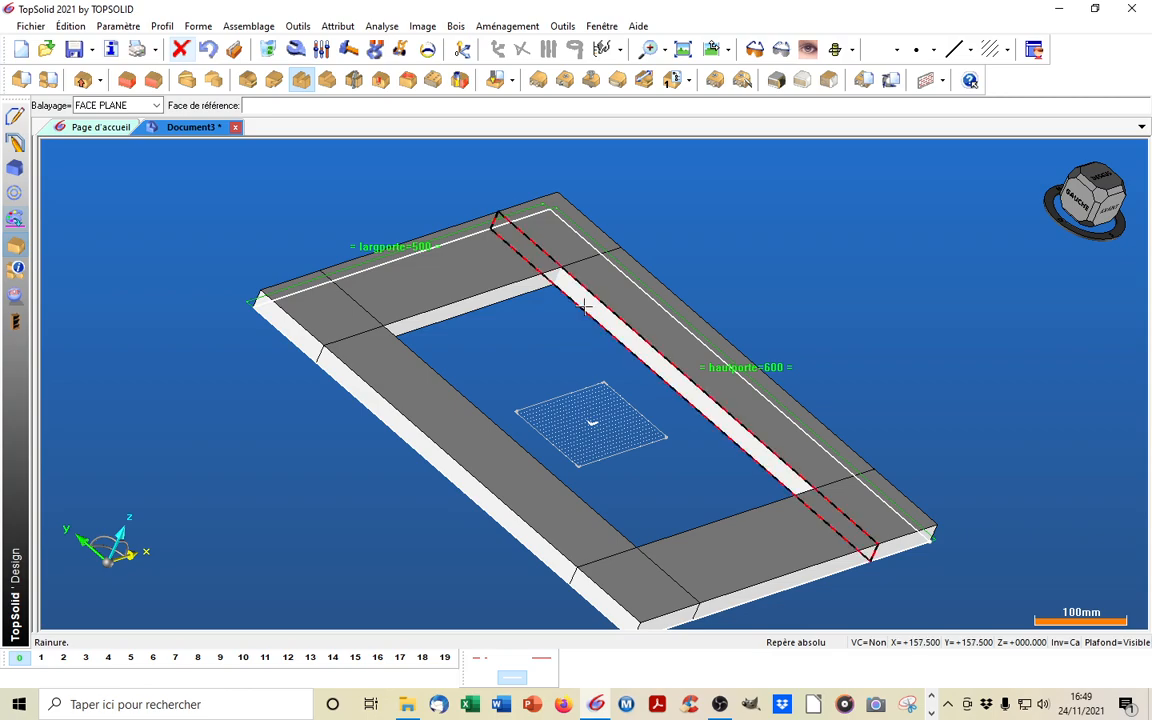
{"action": "left_click", "coordinate": [590, 302]}
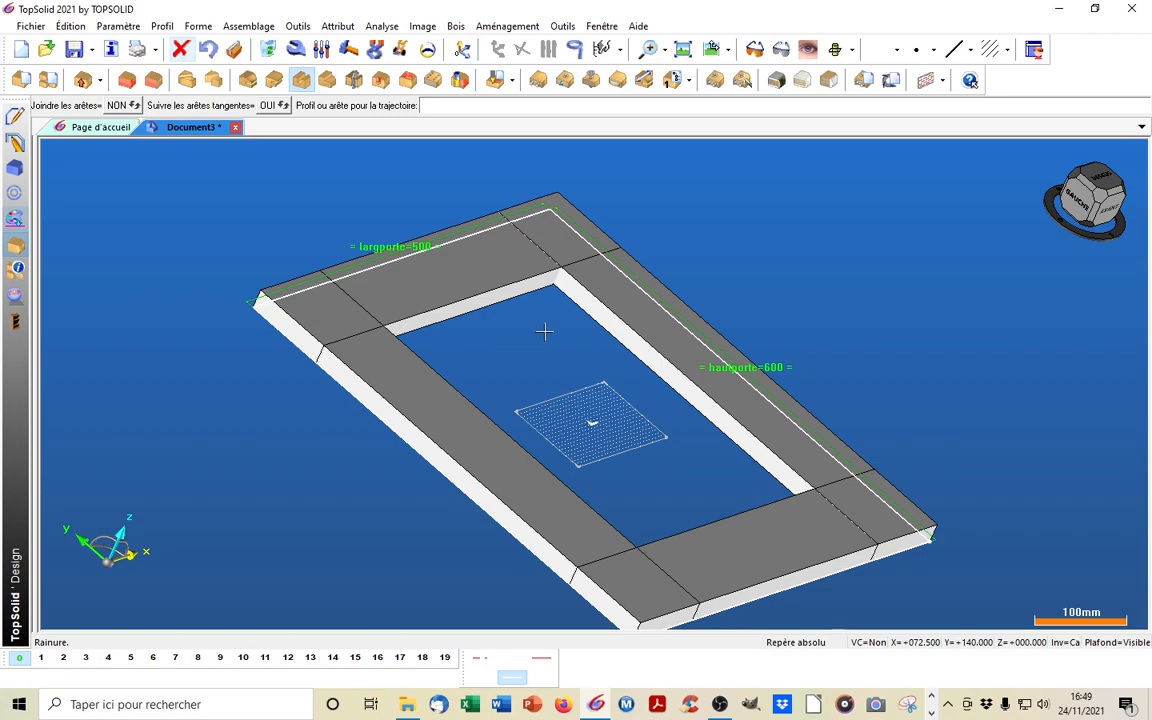
{"action": "left_click", "coordinate": [598, 300]}
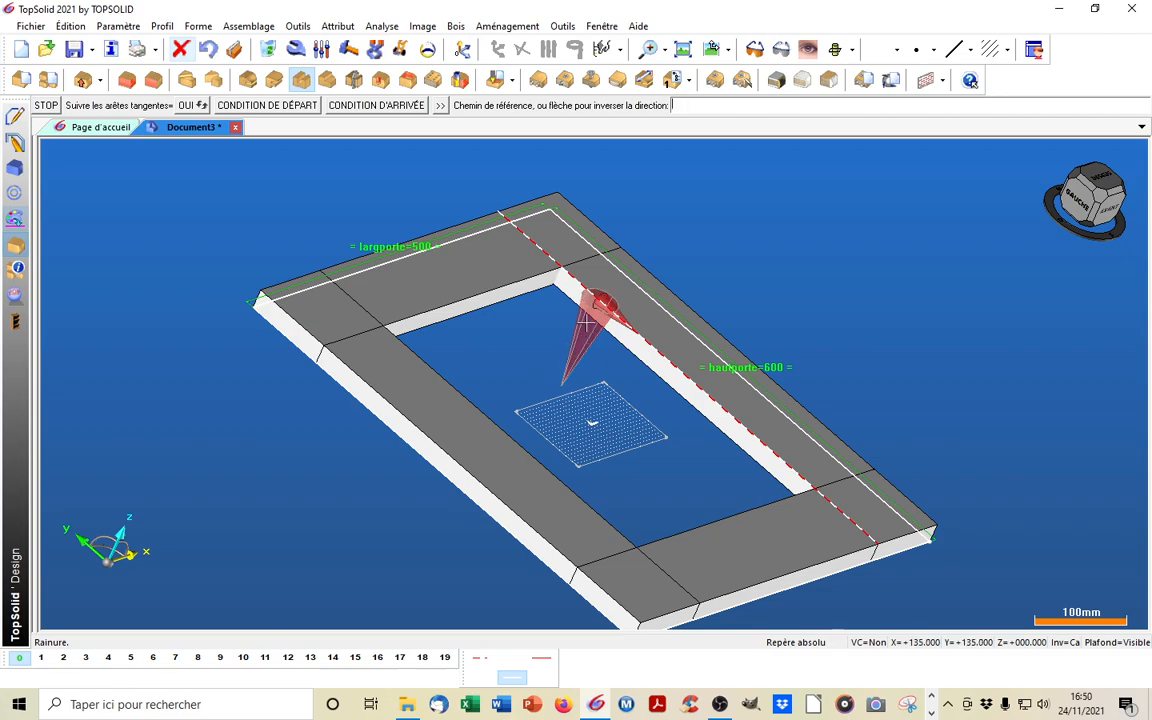
{"action": "left_click", "coordinate": [580, 345]}
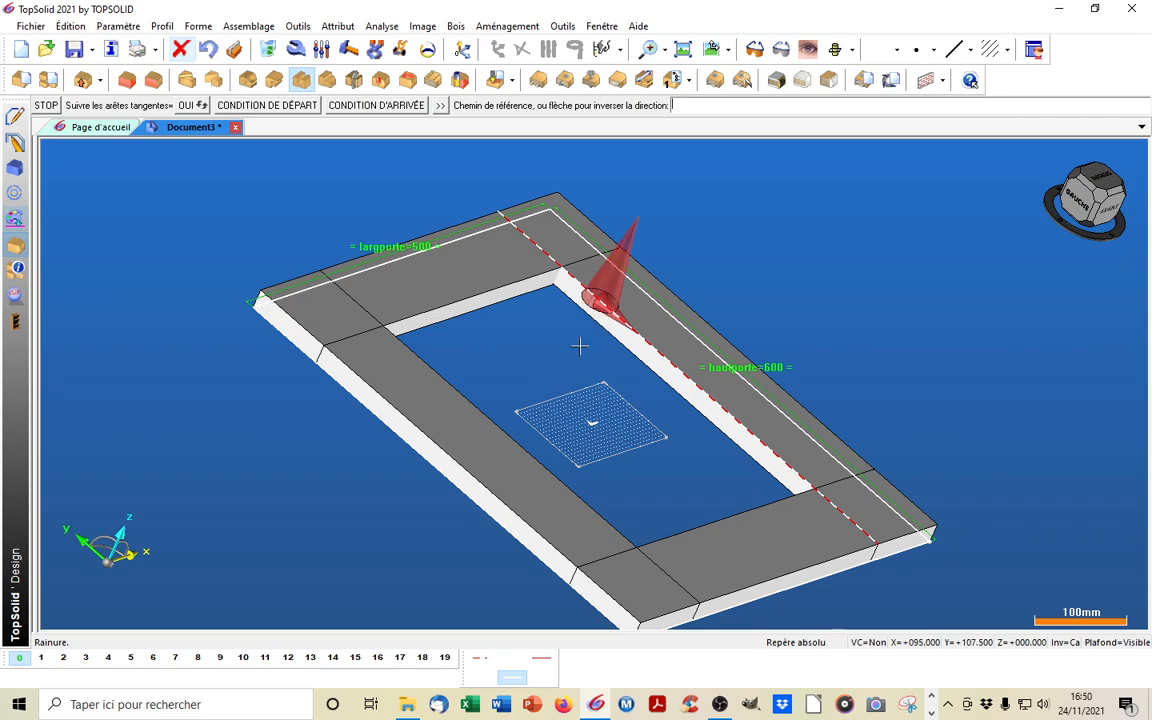
{"action": "left_click", "coordinate": [612, 257]}
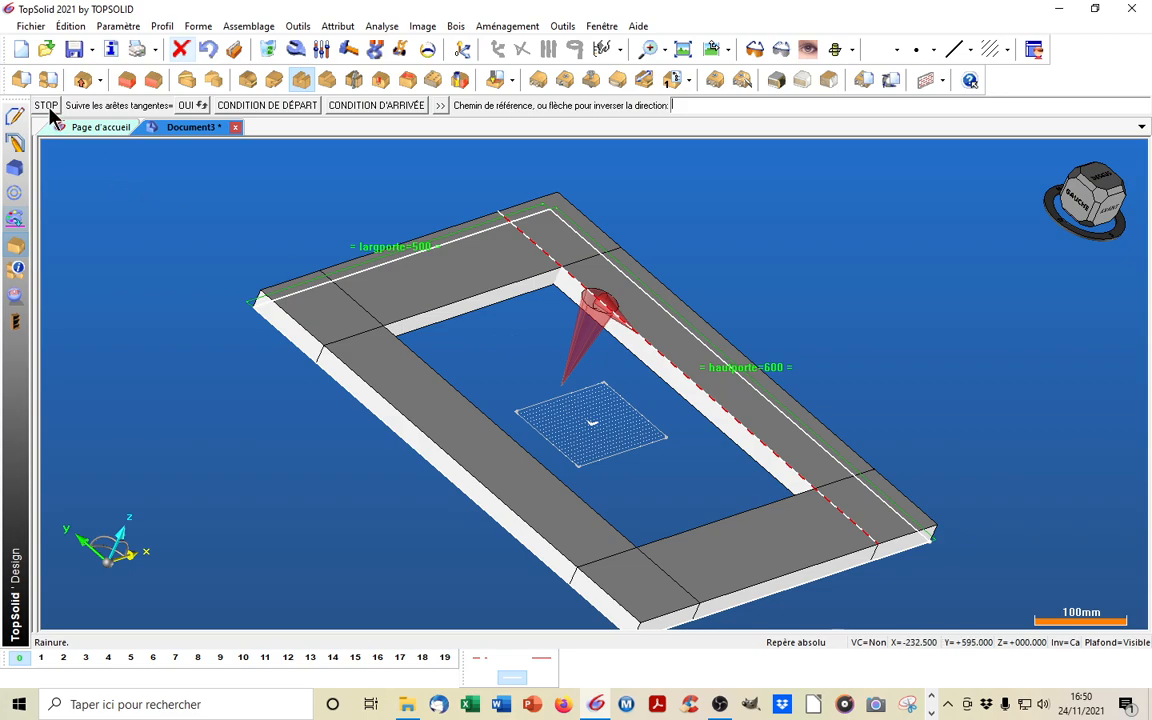
{"action": "middle_click", "coordinate": [159, 232]}
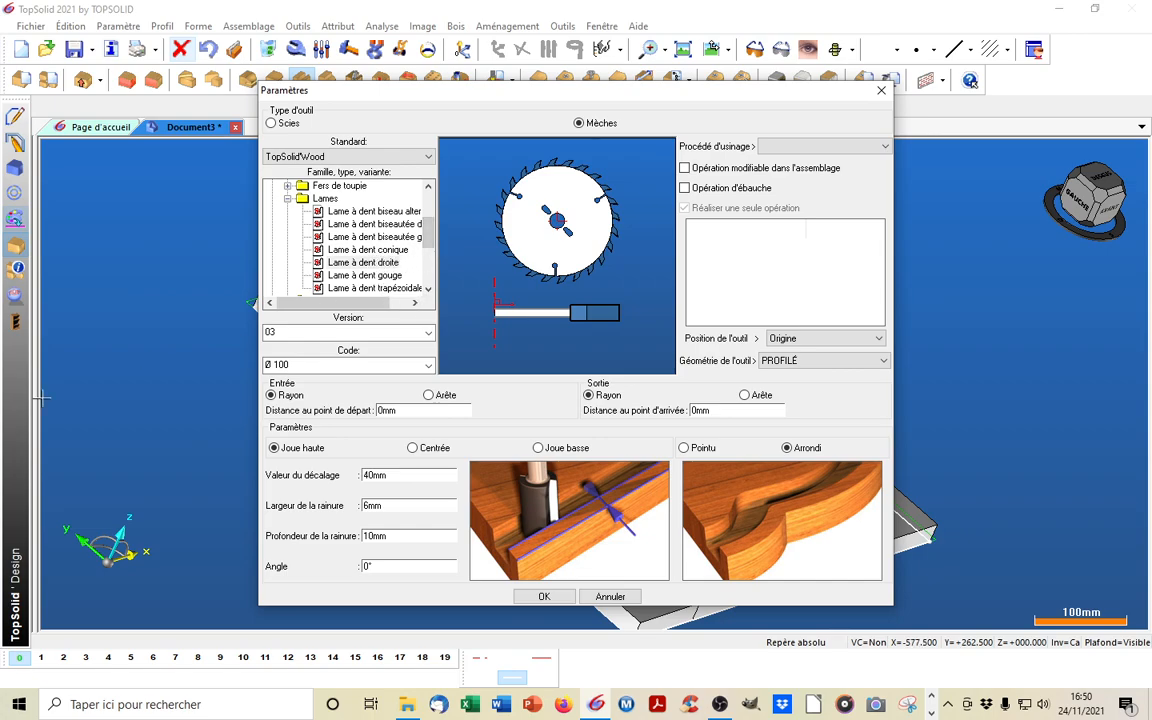
Choose the Mèche simple router bit from the Mèches family as the groove's tool
{"action": "left_click", "coordinate": [288, 198]}
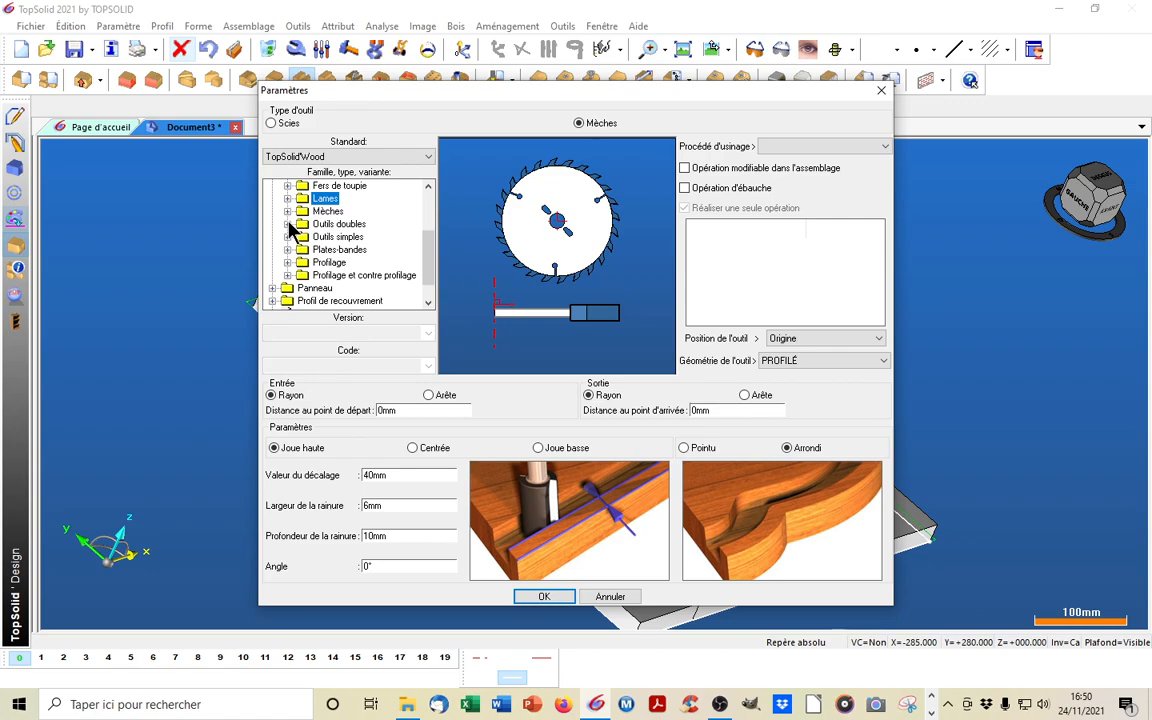
{"action": "left_click", "coordinate": [288, 211]}
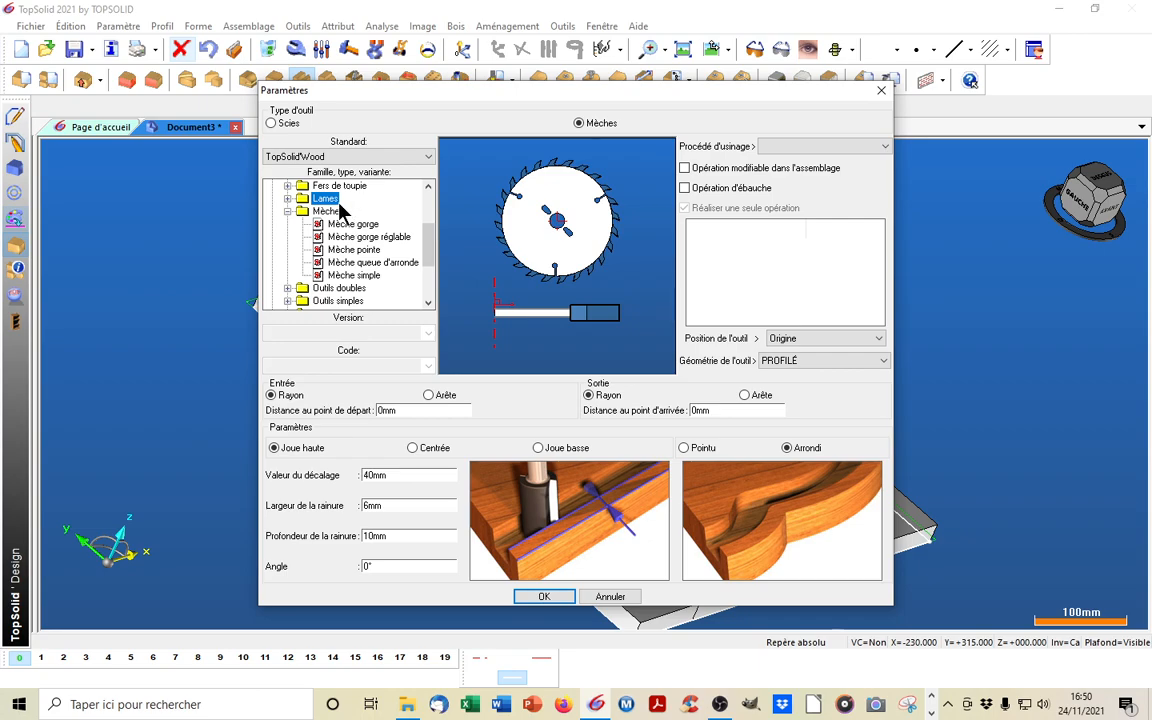
{"action": "left_click", "coordinate": [348, 276]}
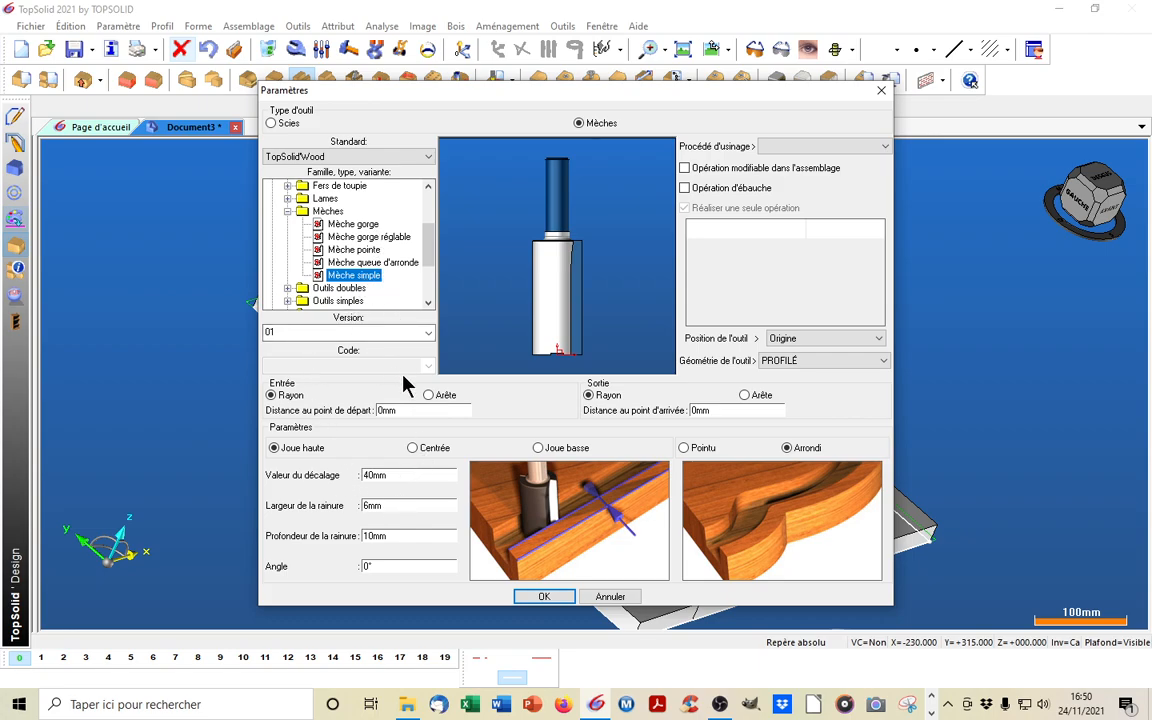
Cut the right stile's groove with an 8 mm offset, 8 mm width and 10 mm depth
{"action": "double_click", "coordinate": [392, 475]}
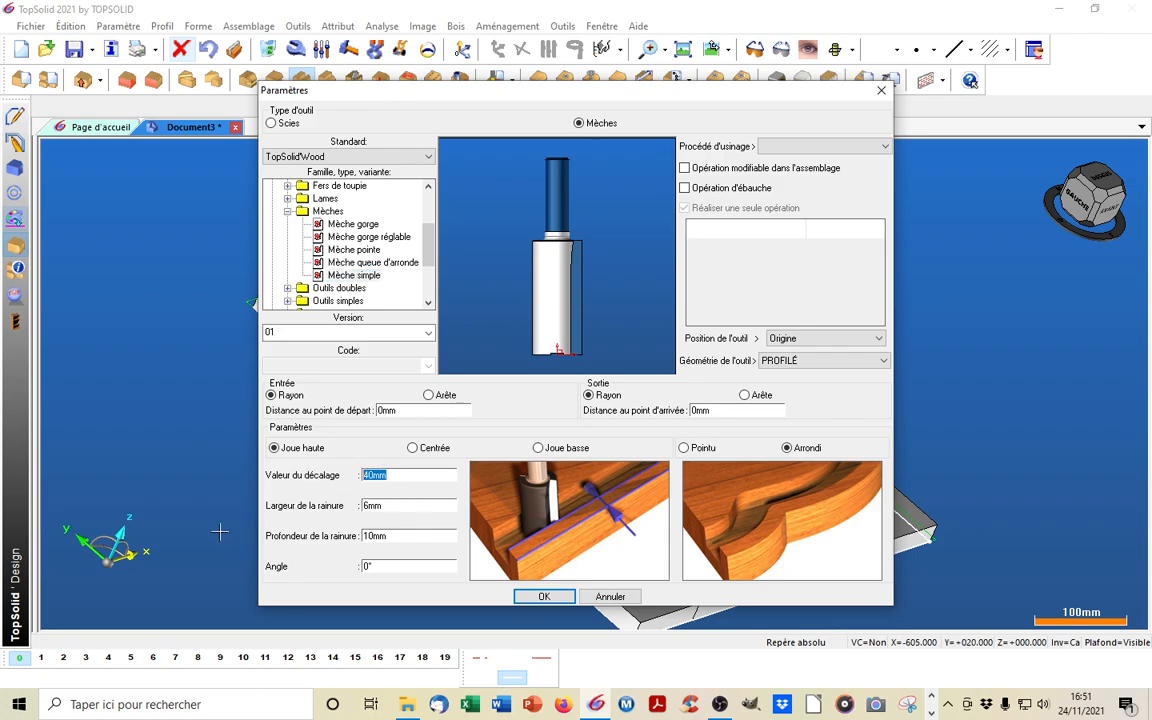
{"action": "type", "text": "8"}
{"action": "key", "text": "Tab"}
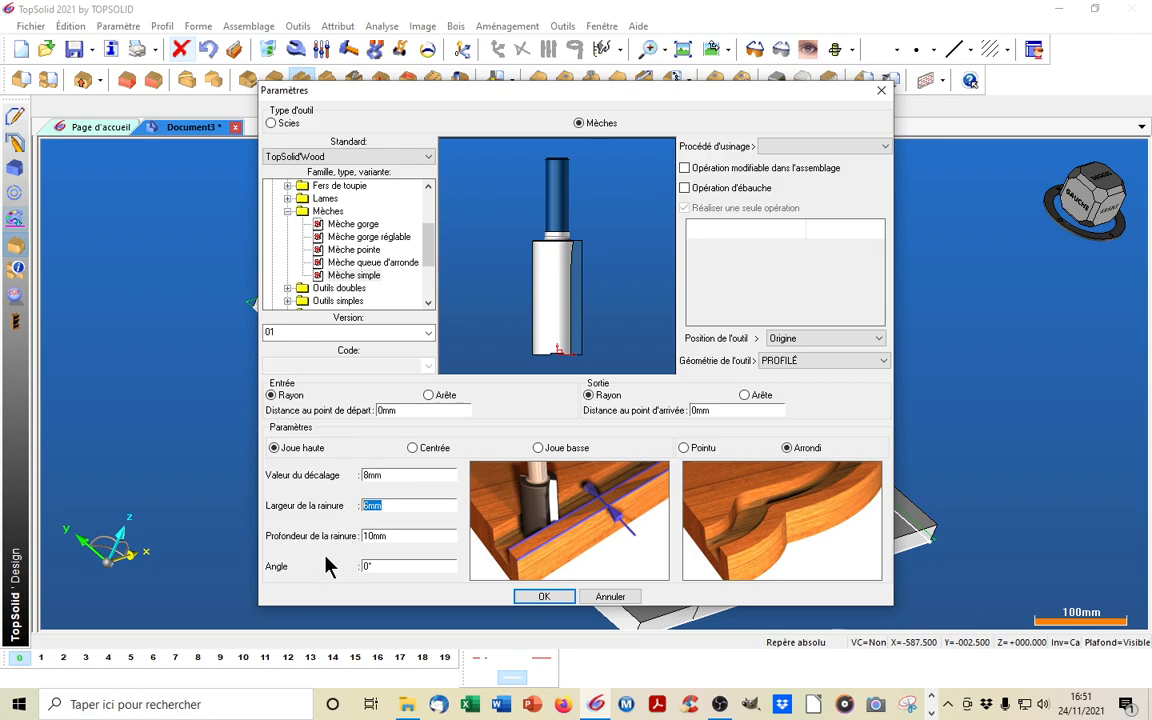
{"action": "type", "text": "8"}
{"action": "key", "text": "Tab"}
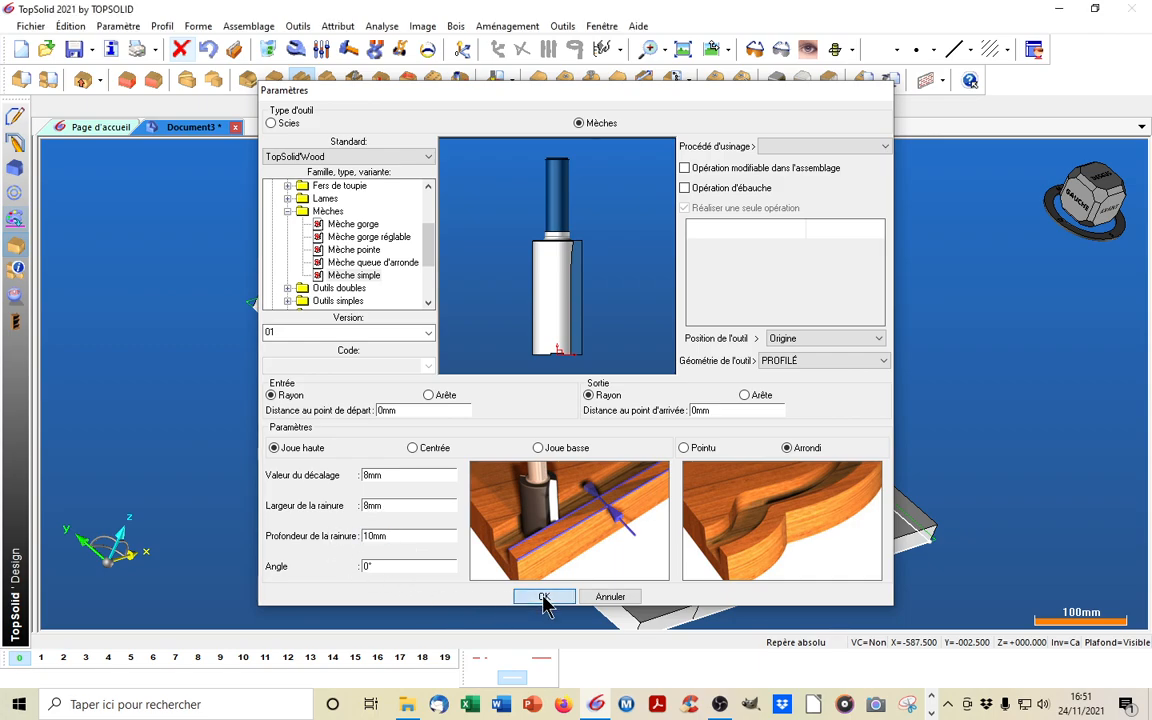
{"action": "left_click", "coordinate": [543, 597]}
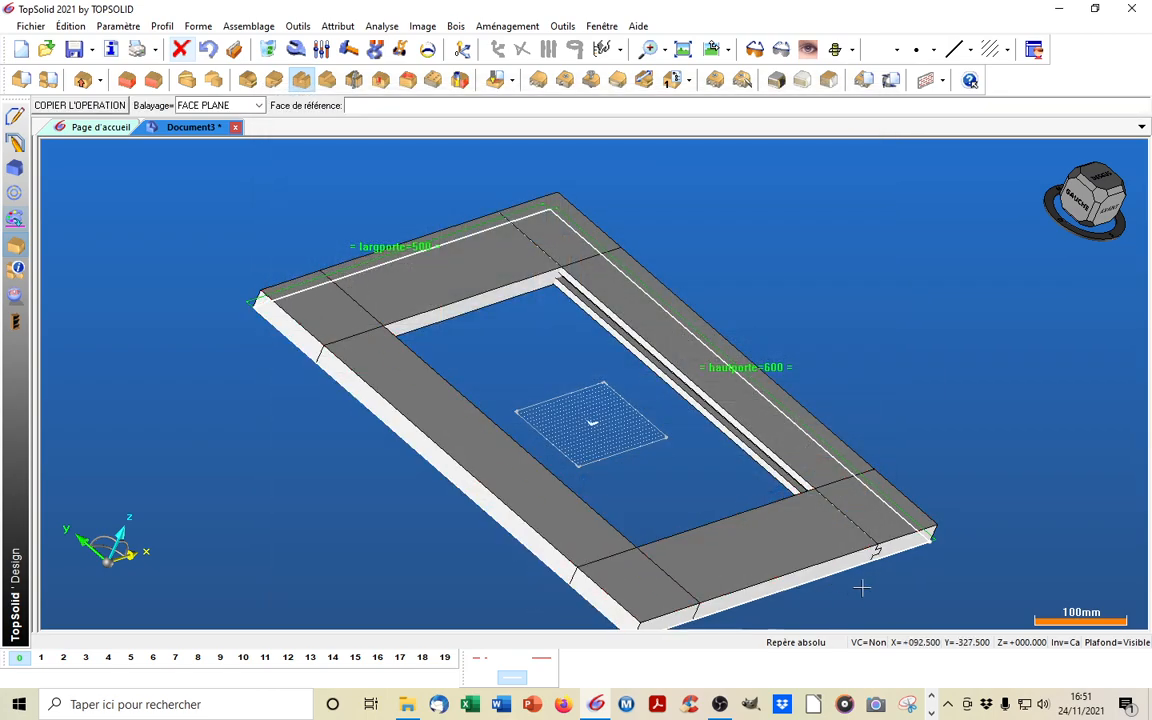
Copy the groove operation onto the bottom rail's inner face, following its upper edge
{"action": "middle_click_drag", "start_coordinate": [785, 540], "coordinate": [813, 522]}
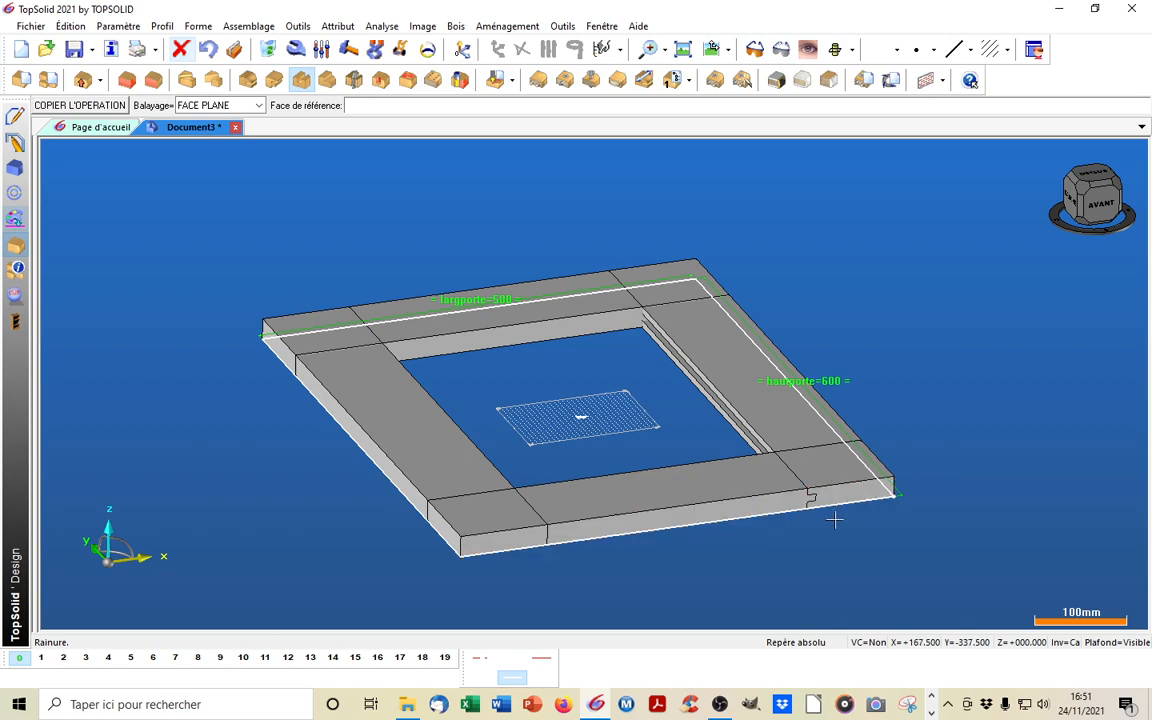
{"action": "middle_click_drag", "start_coordinate": [597, 517], "coordinate": [630, 548]}
{"action": "middle_click_drag", "start_coordinate": [669, 248], "coordinate": [501, 193]}
{"action": "middle_click_drag", "start_coordinate": [298, 452], "coordinate": [417, 512]}
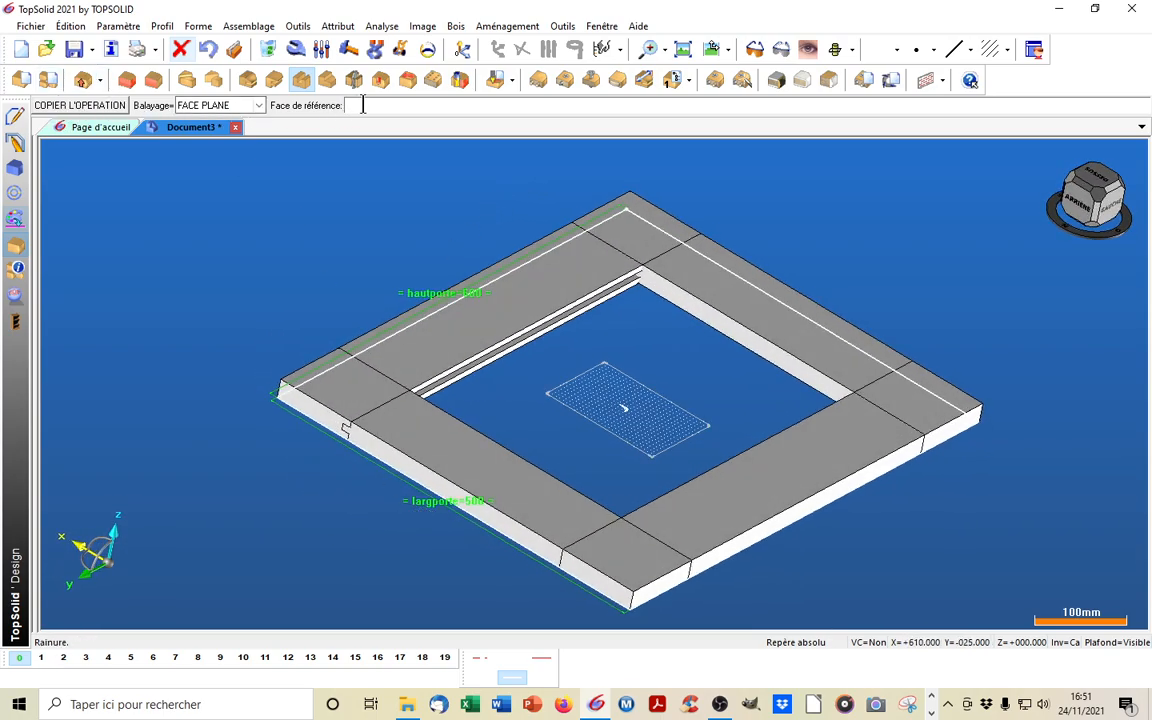
{"action": "left_click", "coordinate": [75, 106]}
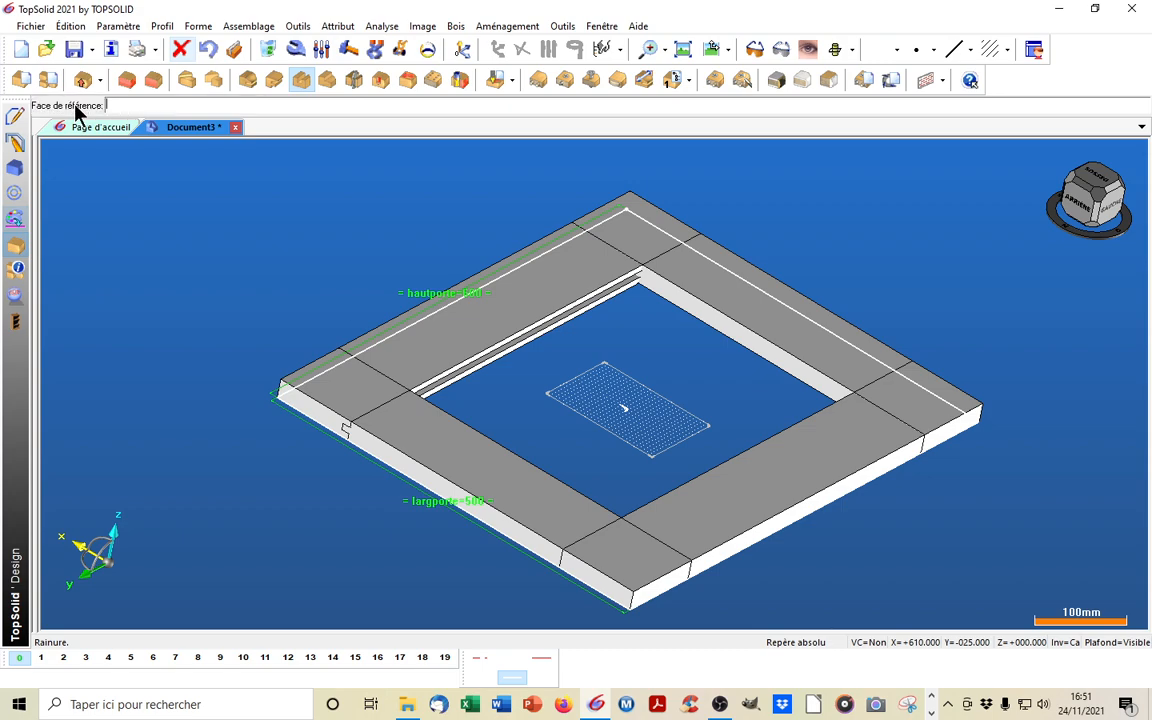
{"action": "left_click", "coordinate": [750, 340]}
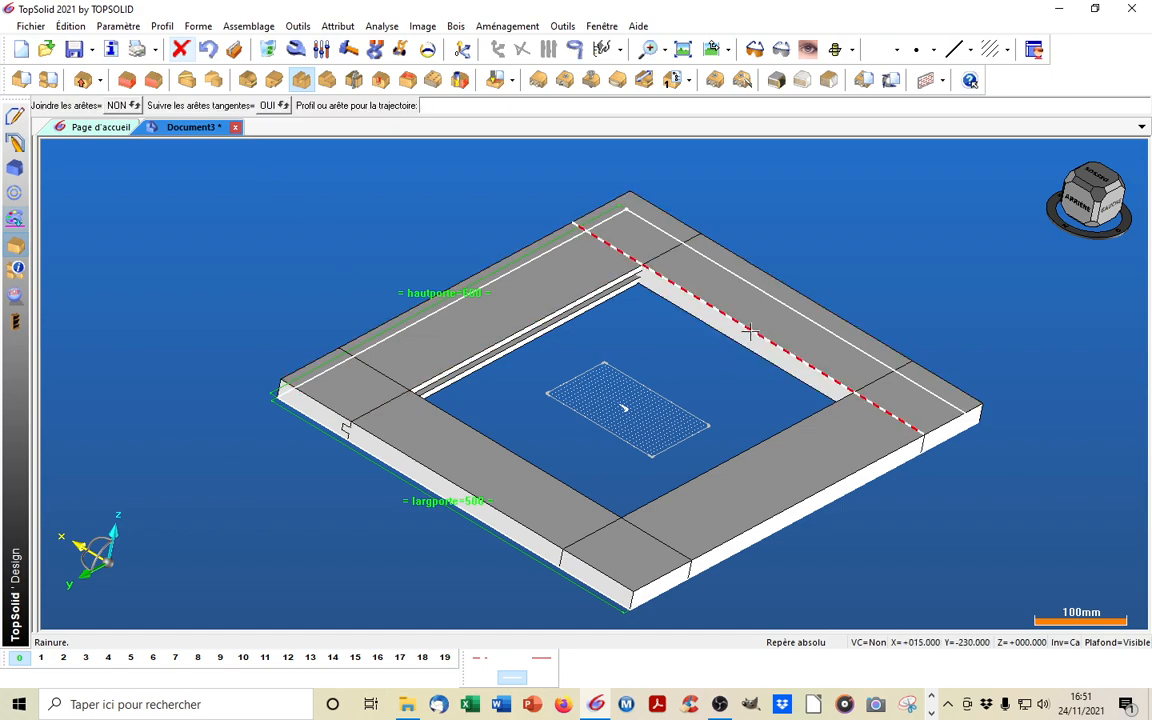
{"action": "left_click", "coordinate": [750, 330]}
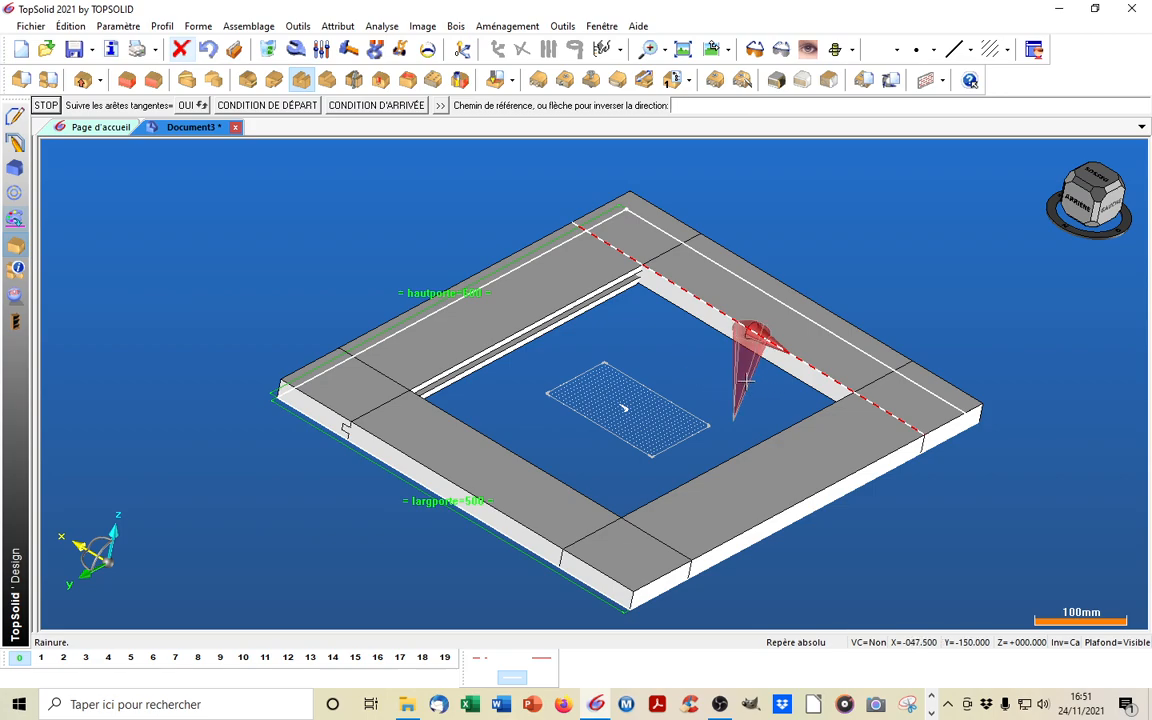
{"action": "left_click", "coordinate": [679, 341]}
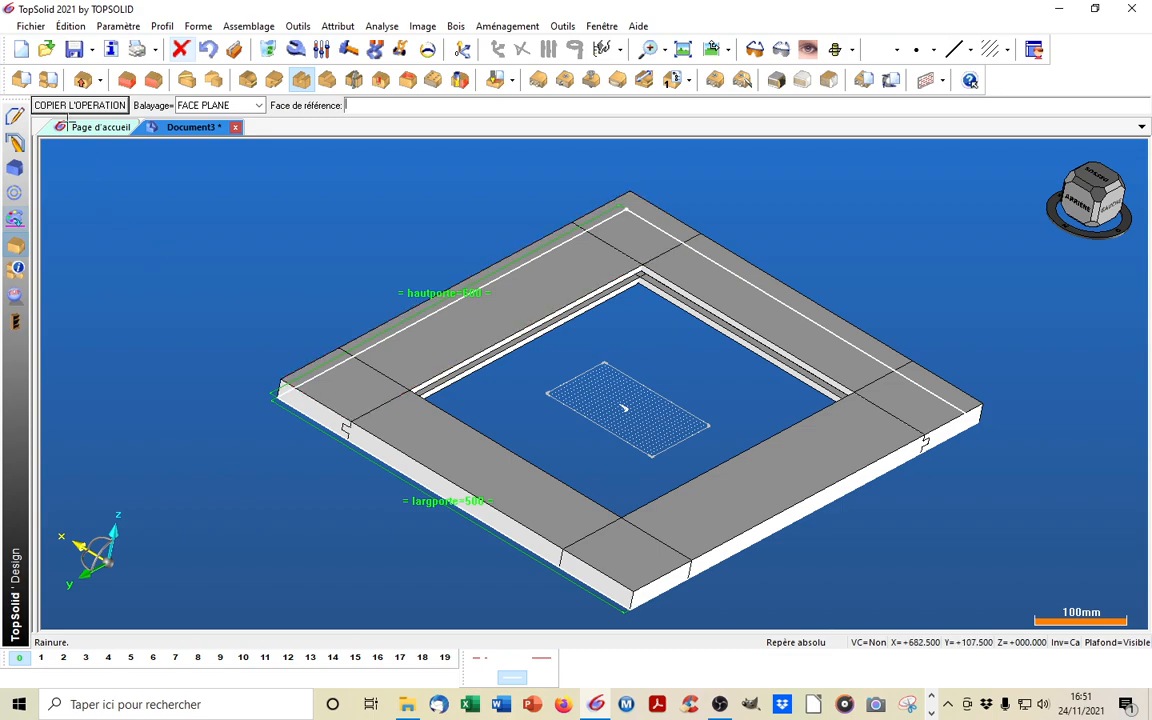
Copy the groove operation onto the left stile's inner face along its upper edge
{"action": "left_click", "coordinate": [694, 353]}
{"action": "middle_click_drag", "start_coordinate": [455, 557], "coordinate": [688, 562]}
{"action": "middle_click_drag", "start_coordinate": [660, 370], "coordinate": [398, 245]}
{"action": "middle_click_drag", "start_coordinate": [381, 509], "coordinate": [465, 540]}
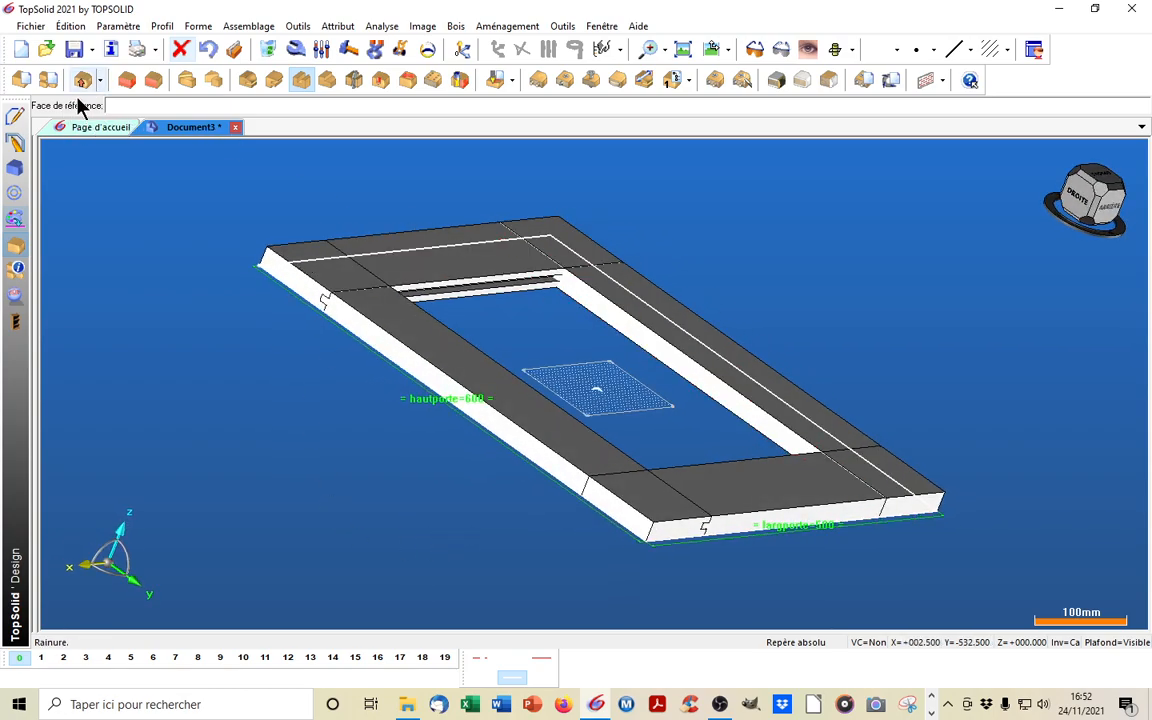
{"action": "left_click", "coordinate": [629, 331]}
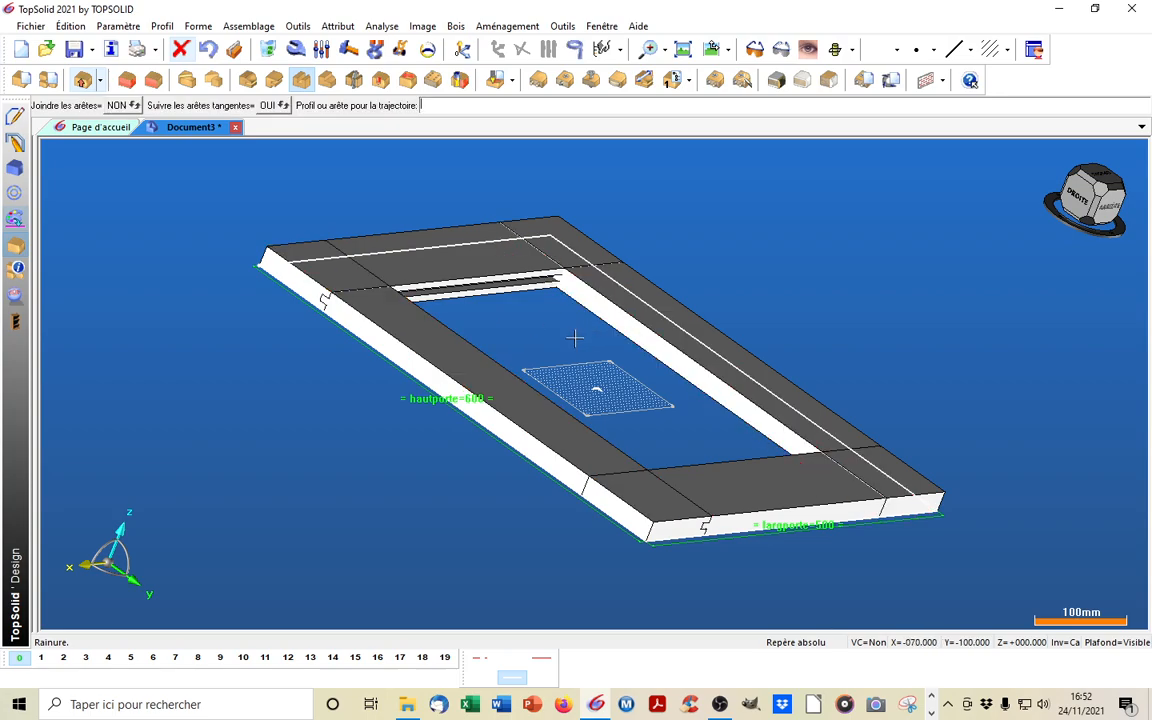
{"action": "left_click", "coordinate": [620, 308]}
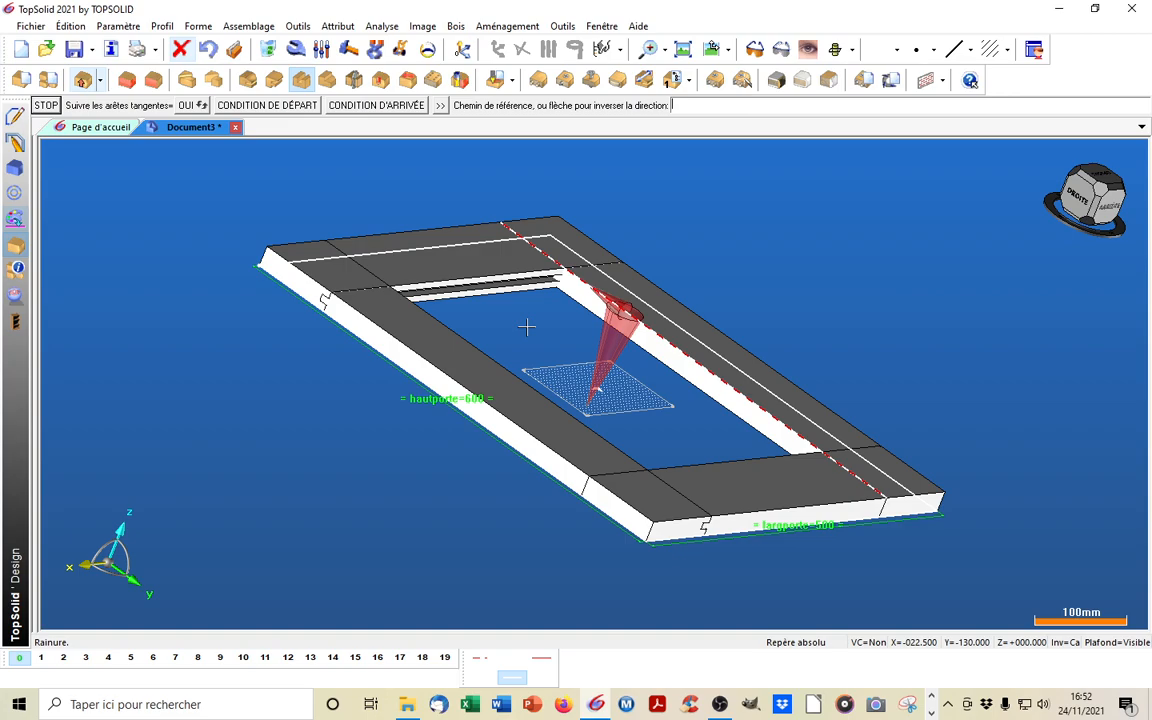
{"action": "left_click", "coordinate": [526, 327]}
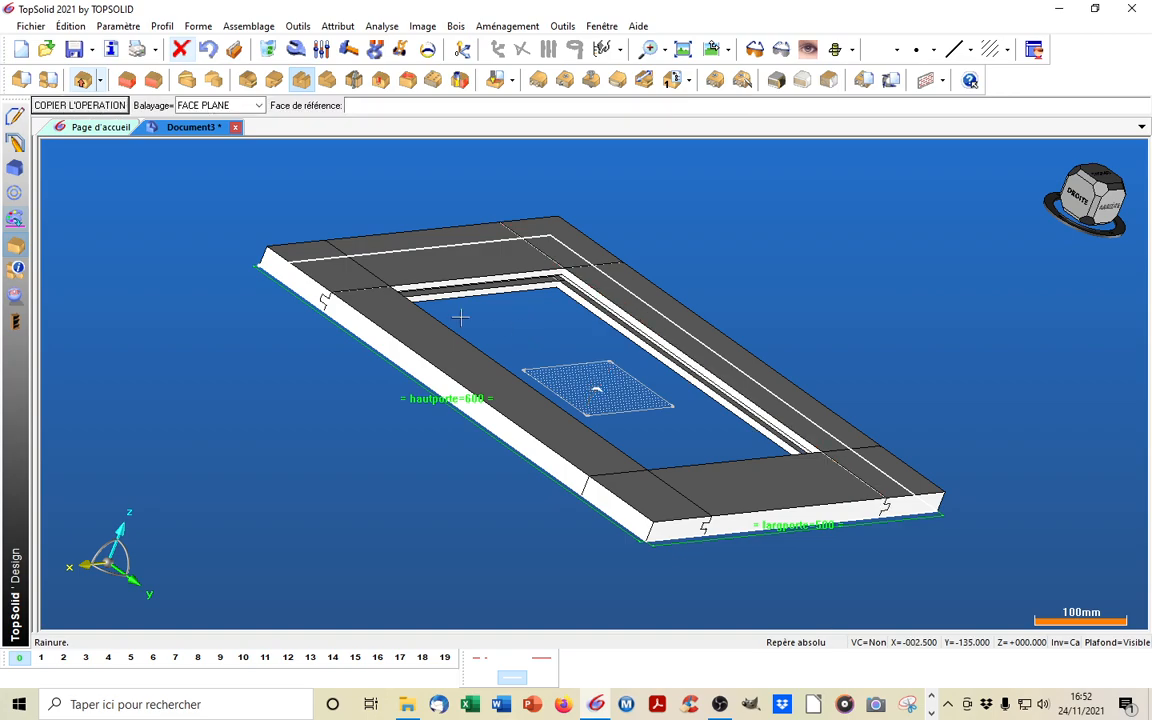
Copy the groove operation onto the top rail's inner face to complete the grooved inner perimeter
{"action": "middle_click_drag", "start_coordinate": [329, 470], "coordinate": [628, 309]}
{"action": "left_click", "coordinate": [630, 300]}
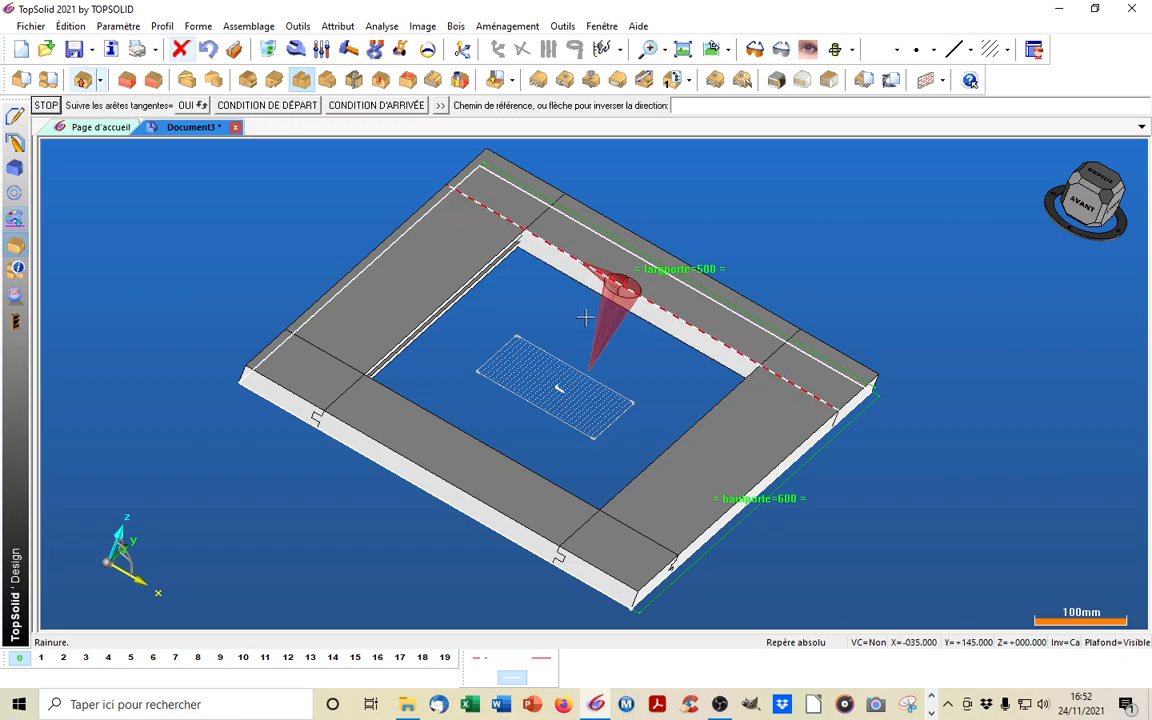
{"action": "middle_click", "coordinate": [584, 317]}
{"action": "middle_click_drag", "start_coordinate": [584, 317], "coordinate": [548, 455]}
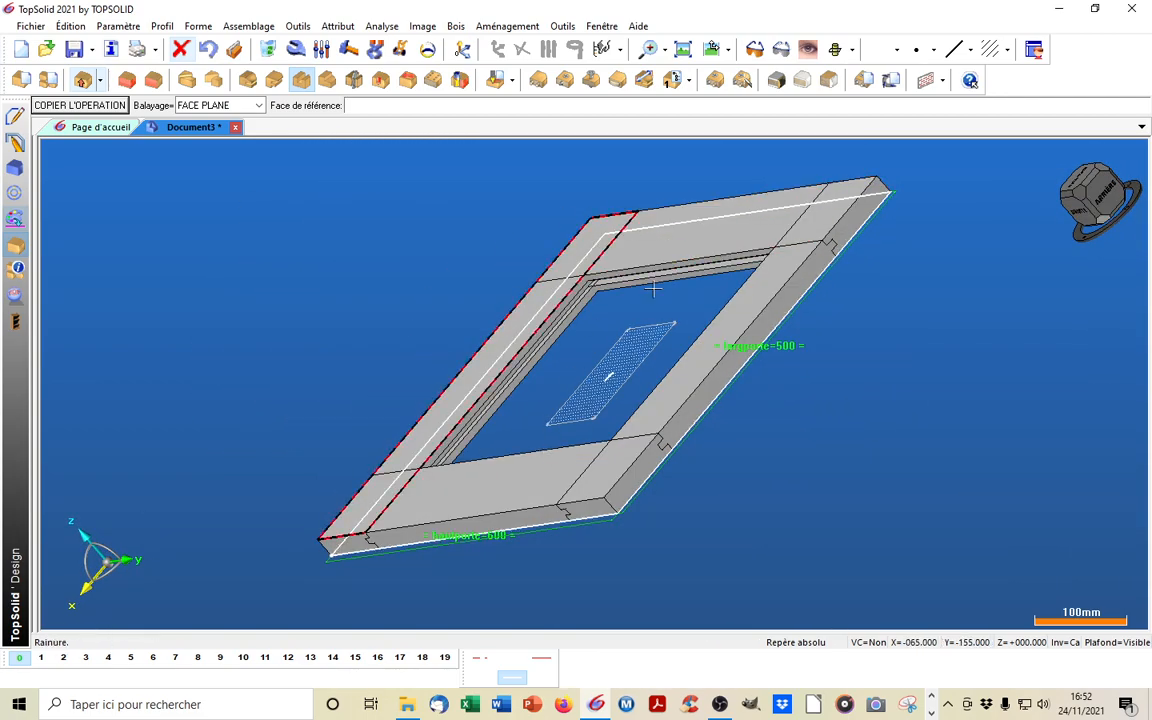
Mitre the corner between the top rail and the left stile with a 0 mm offset
{"action": "left_click", "coordinate": [715, 55]}
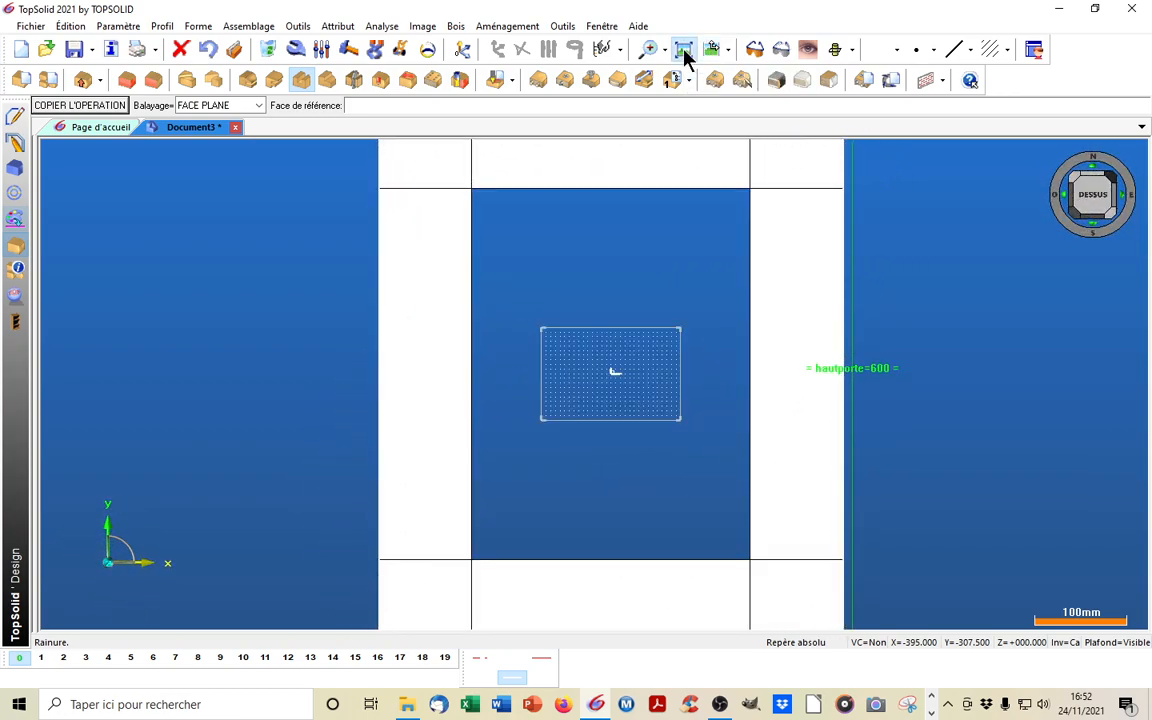
{"action": "left_click", "coordinate": [684, 52]}
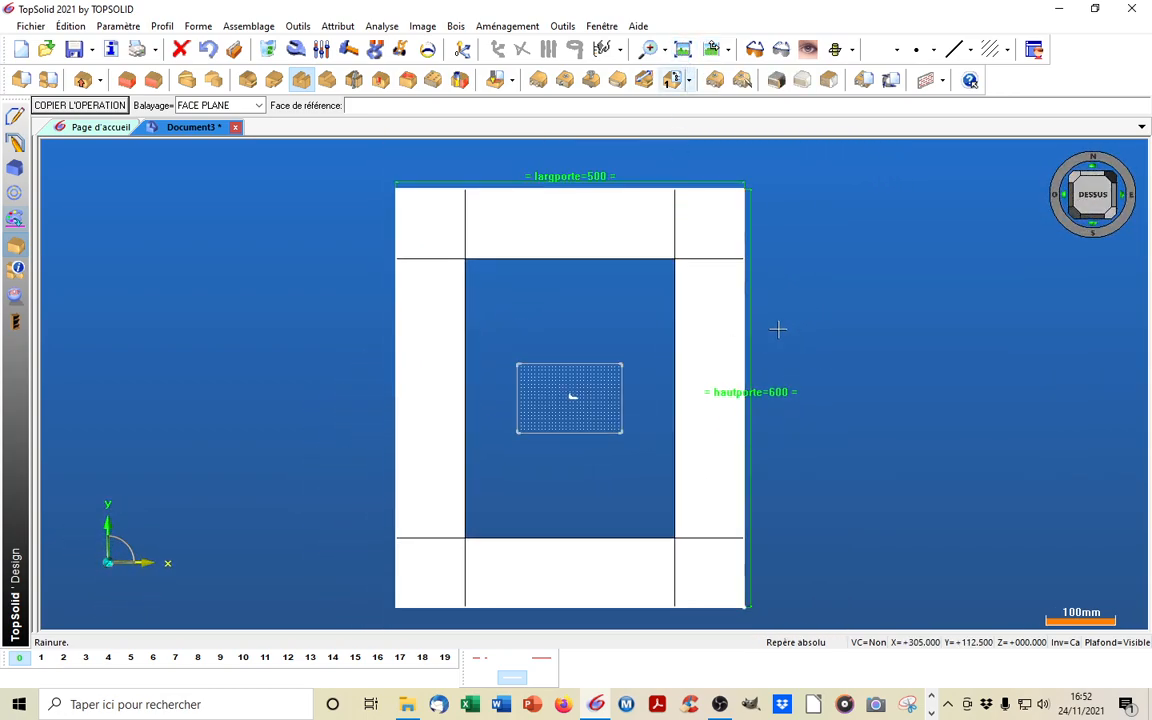
{"action": "middle_click_drag", "start_coordinate": [612, 350], "coordinate": [605, 275]}
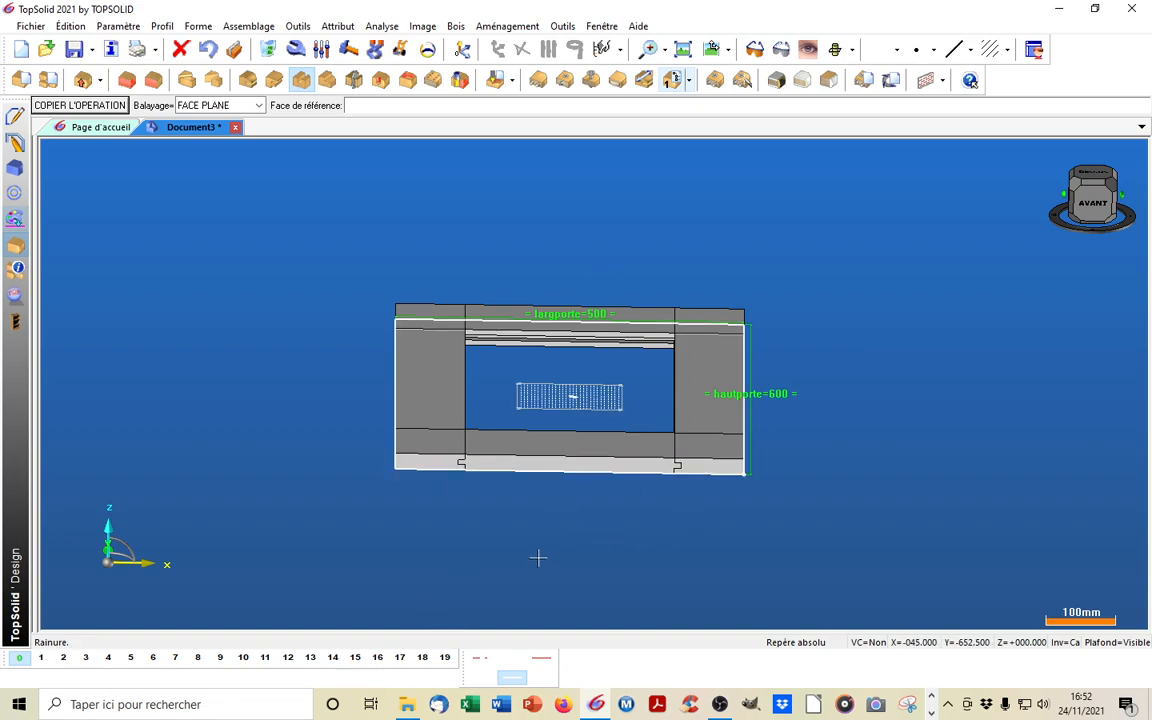
{"action": "middle_click_drag", "start_coordinate": [533, 540], "coordinate": [595, 562]}
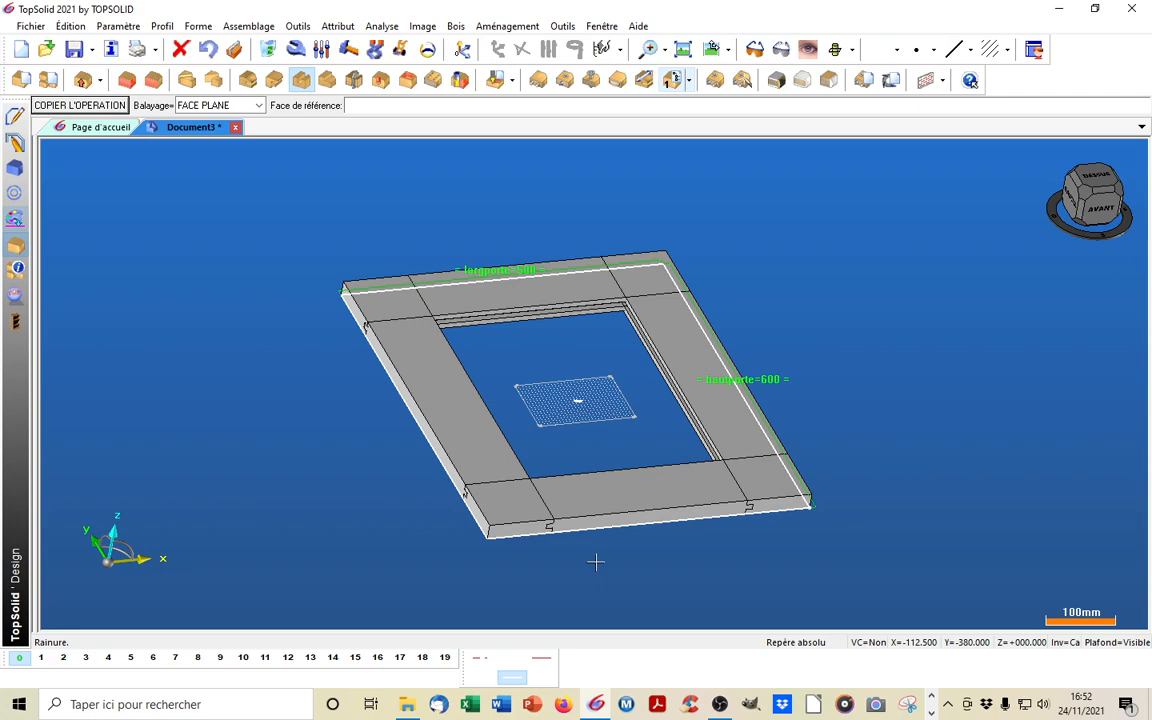
{"action": "scroll", "coordinate": [461, 286], "scroll_direction": "up", "scroll_amount": 3}
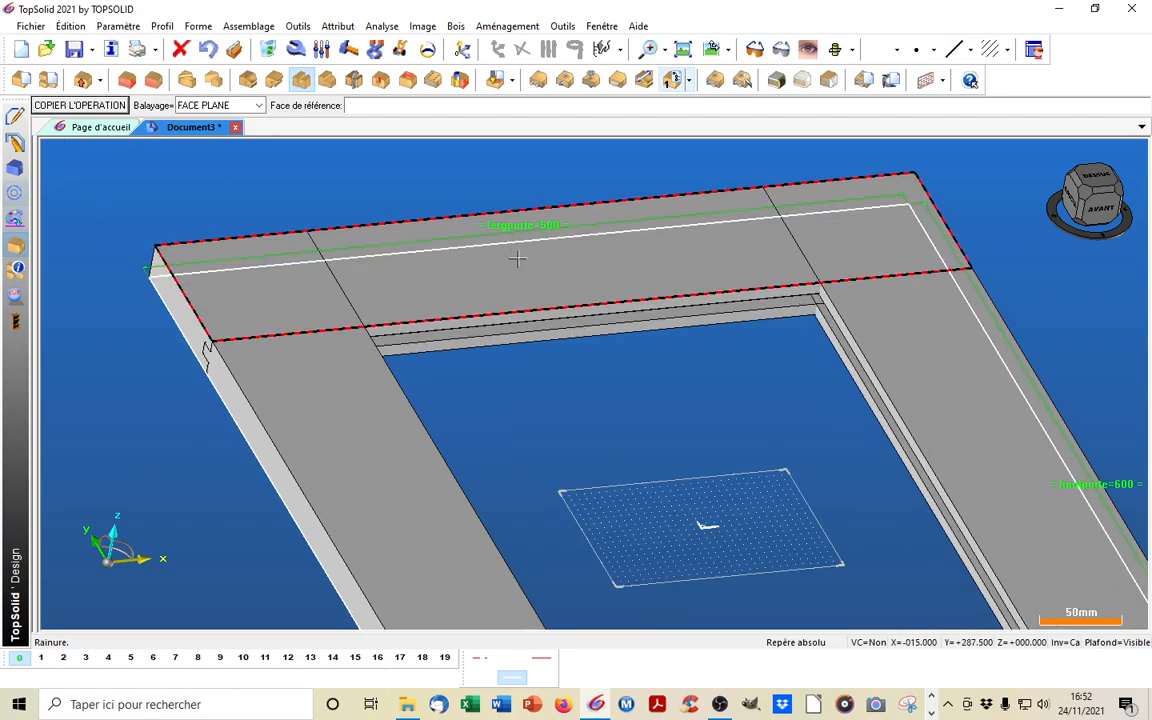
{"action": "scroll", "coordinate": [483, 186], "scroll_direction": "down", "scroll_amount": 3}
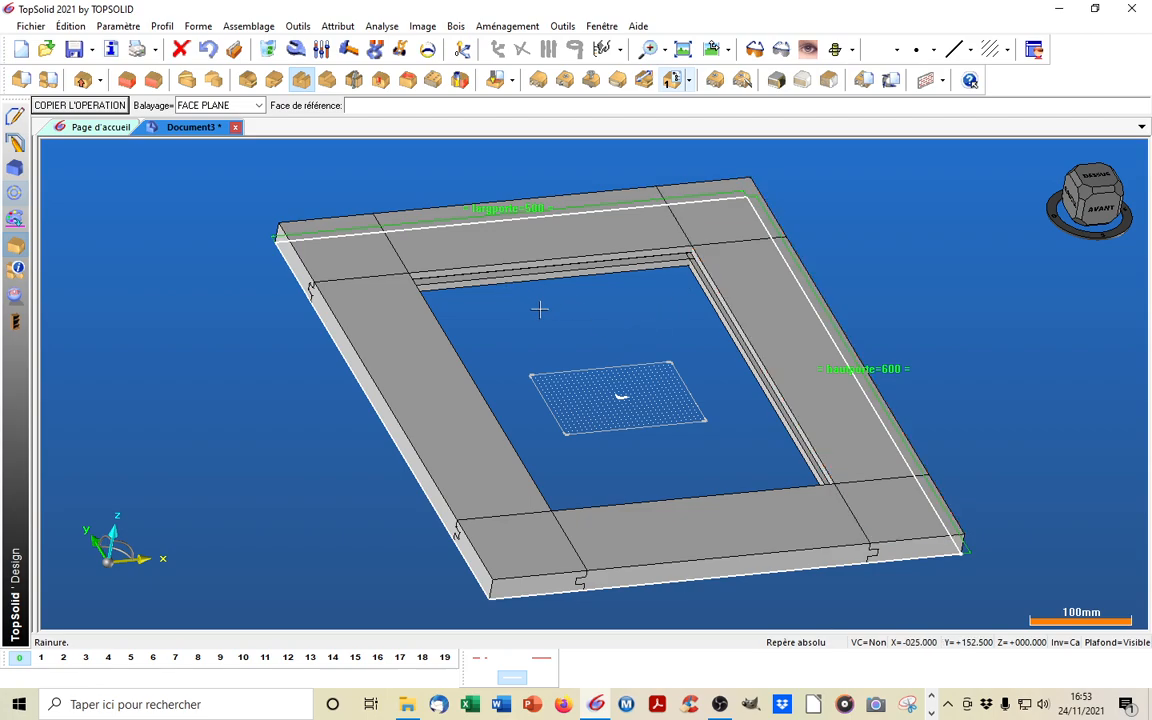
{"action": "left_click", "coordinate": [188, 81]}
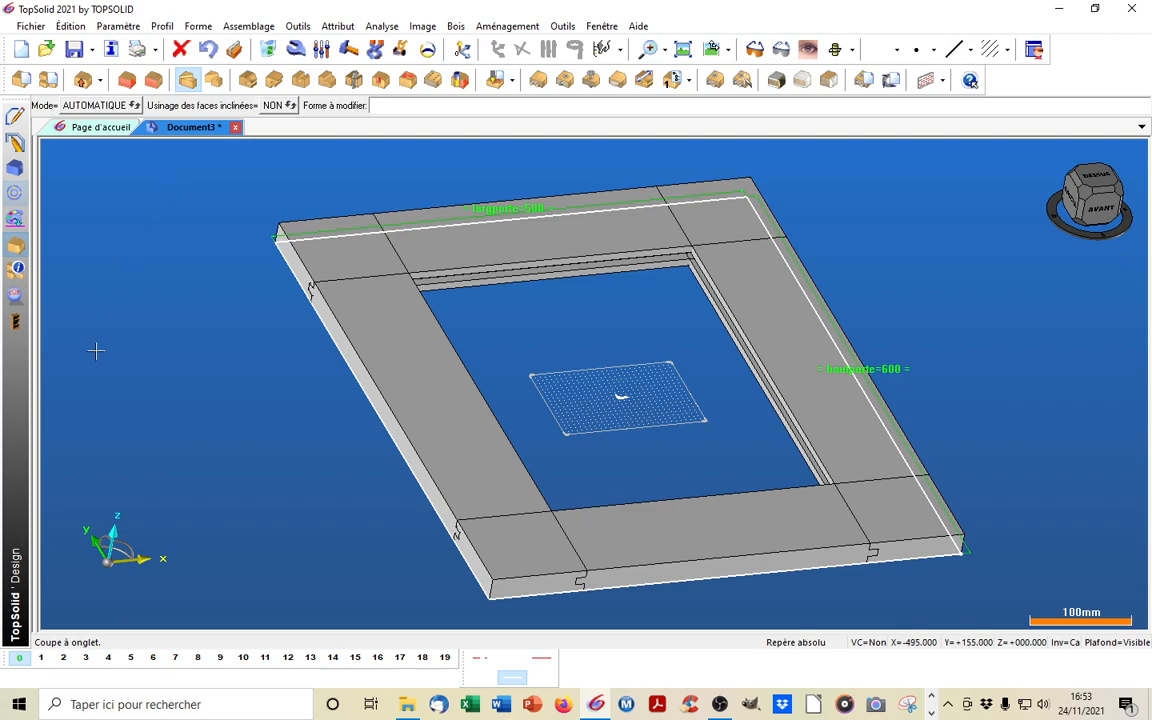
{"action": "left_click", "coordinate": [464, 238]}
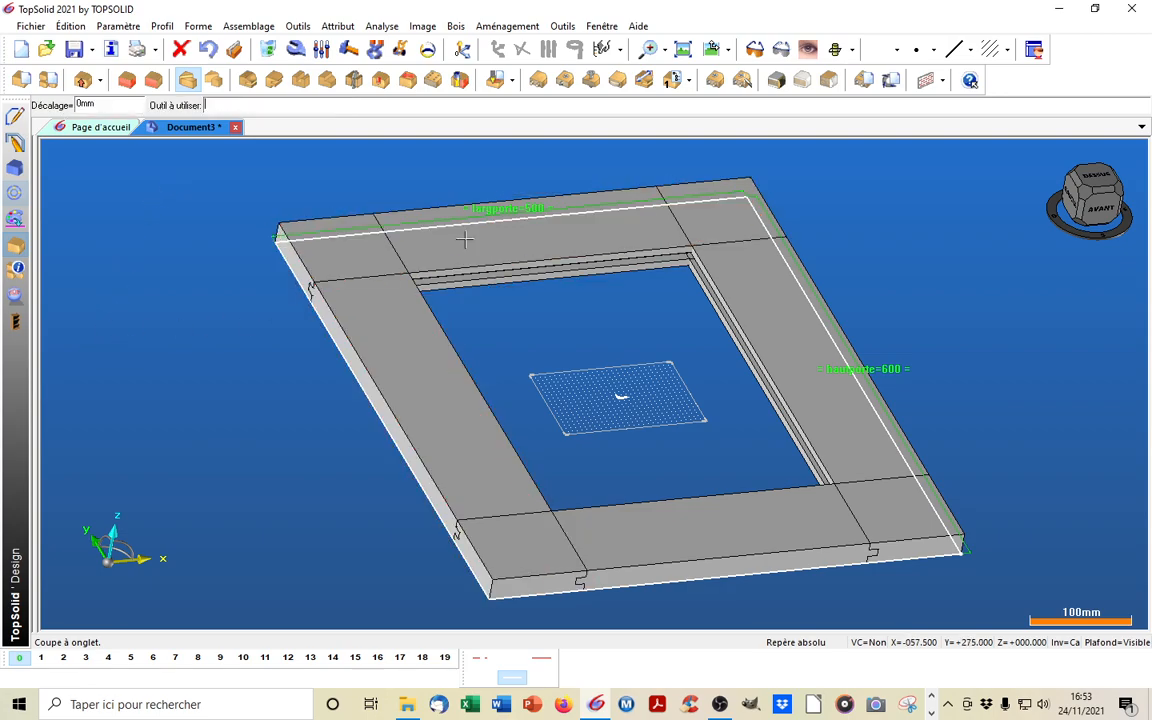
{"action": "left_click", "coordinate": [368, 353]}
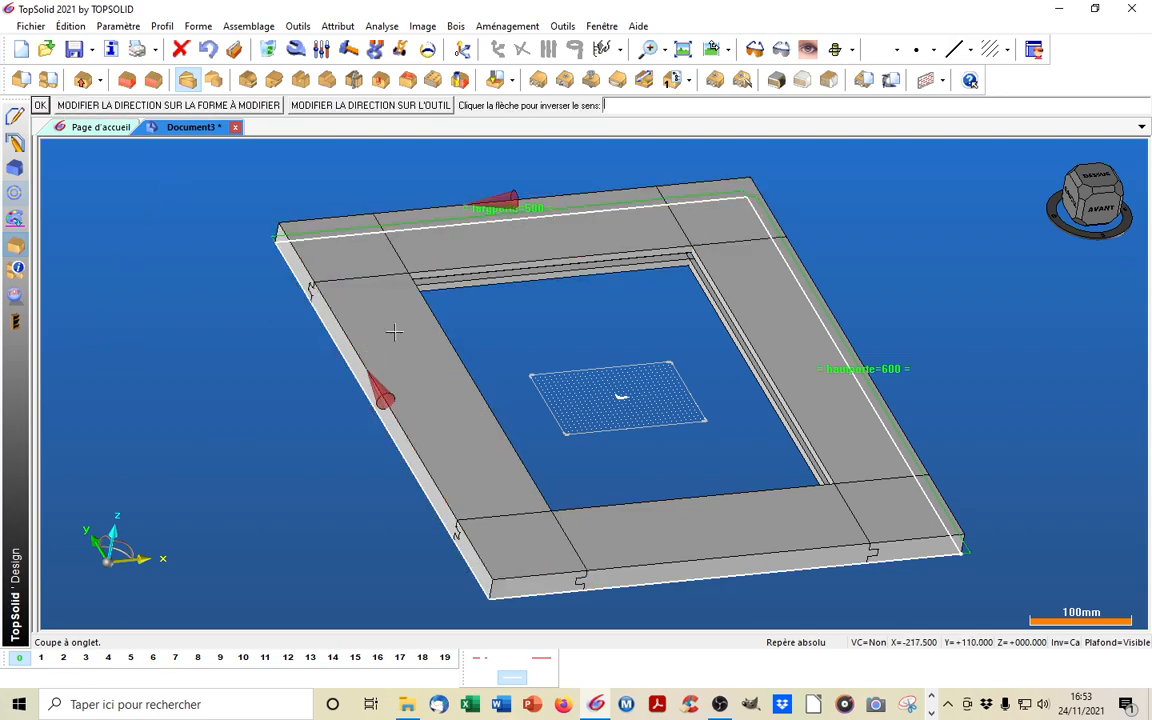
{"action": "left_click", "coordinate": [215, 235]}
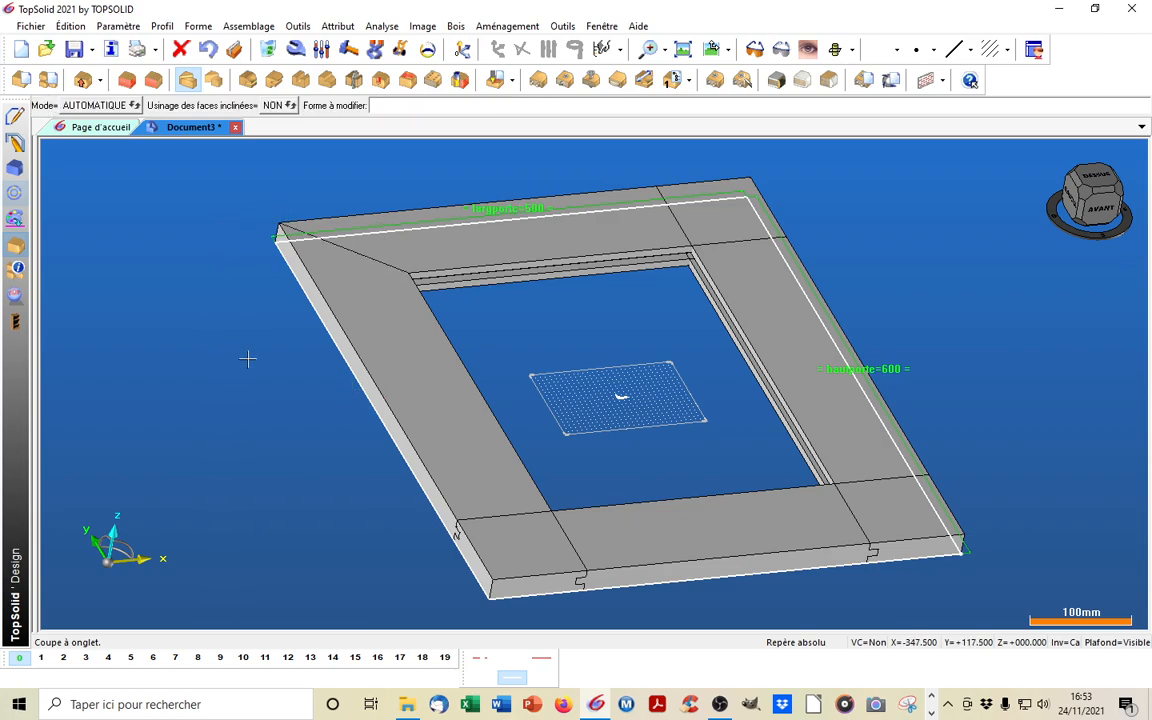
Mitre both ends of the bottom rail, against the left stile and against the right stile
{"action": "left_click", "coordinate": [365, 305]}
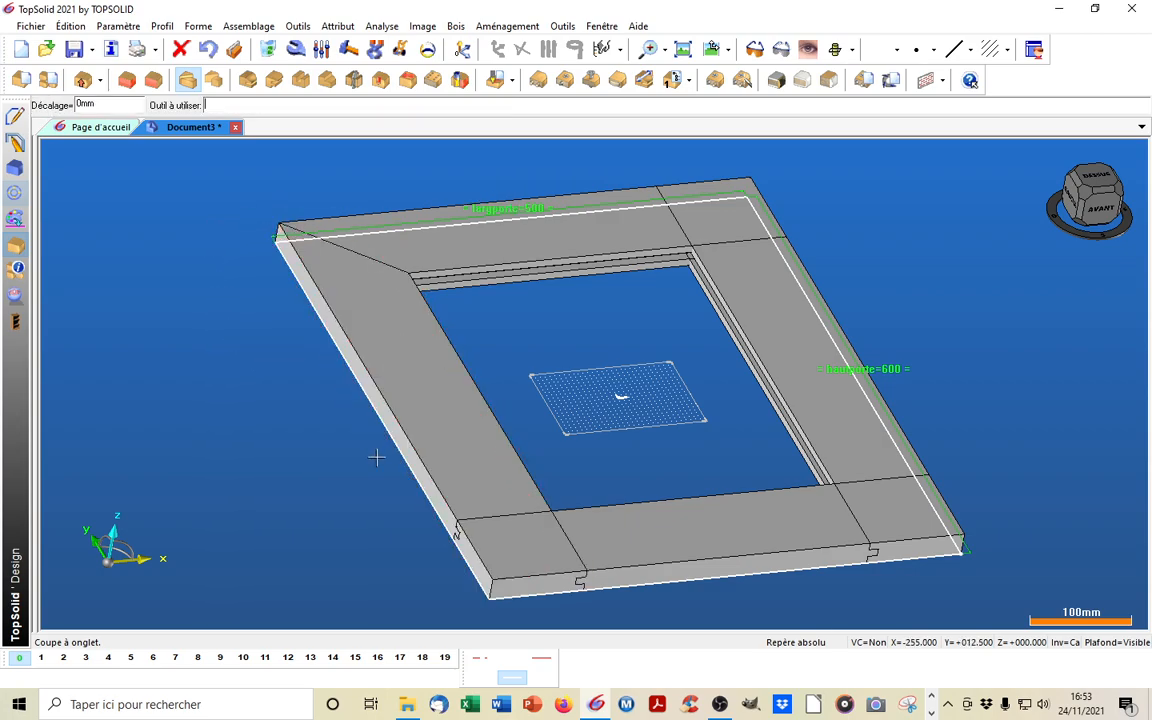
{"action": "left_click", "coordinate": [638, 549]}
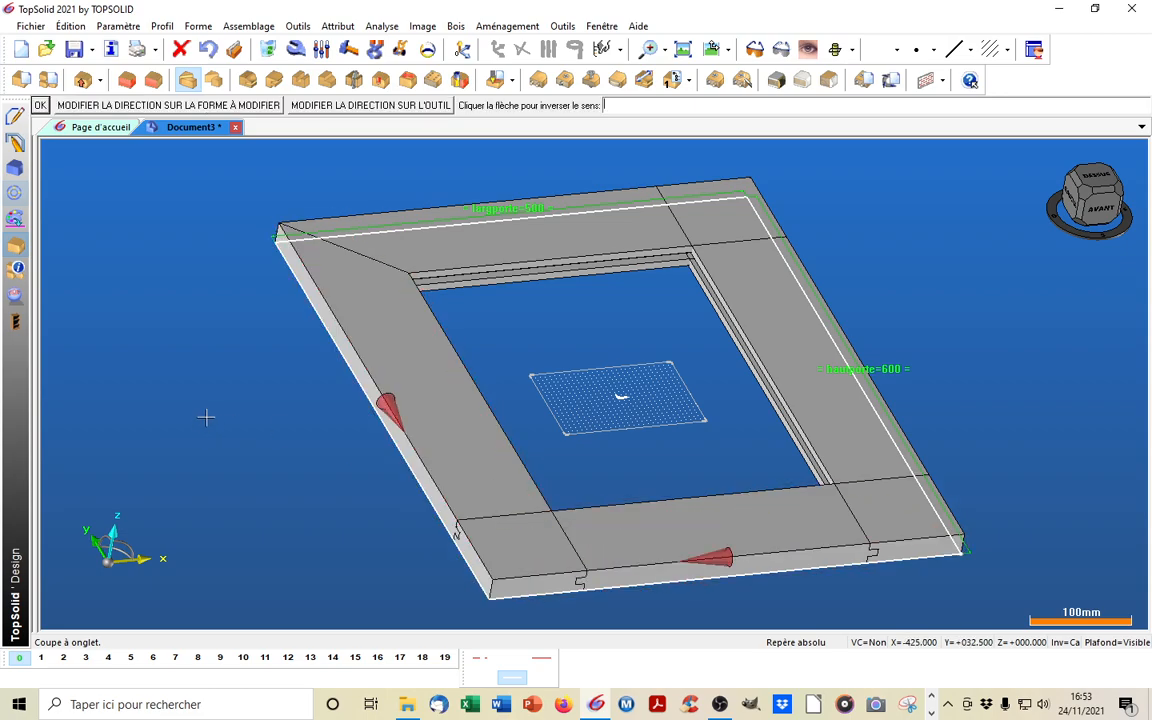
{"action": "key", "text": "Return"}
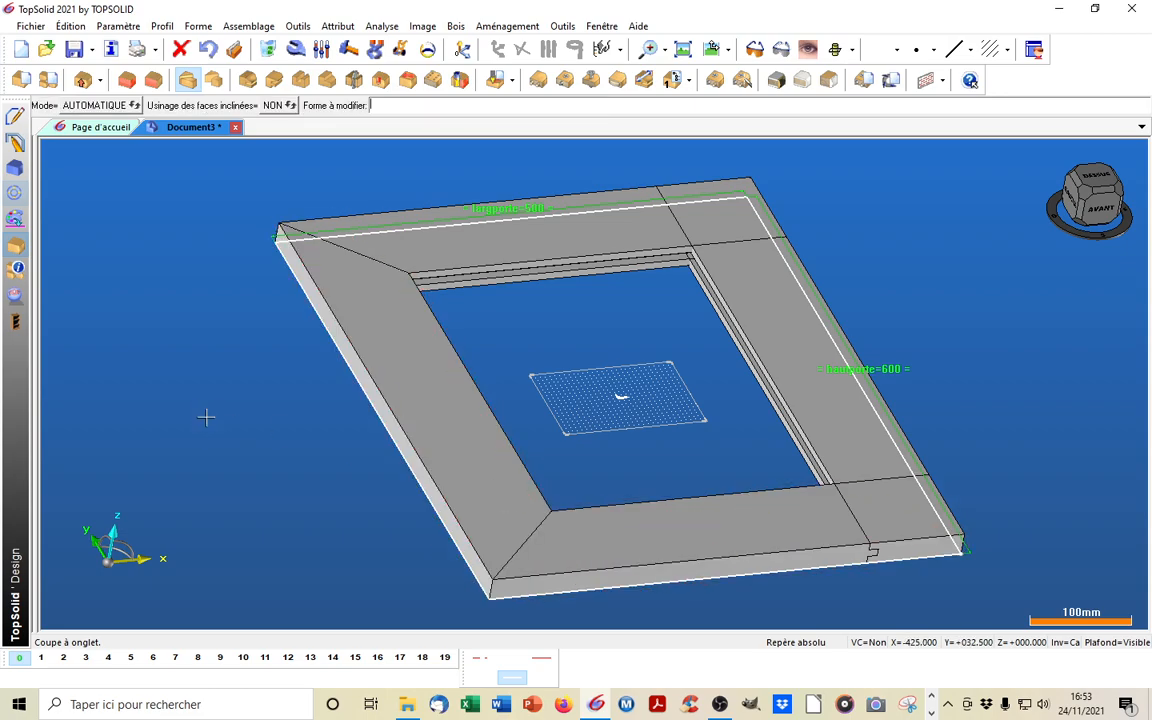
{"action": "left_click", "coordinate": [785, 527]}
{"action": "left_click", "coordinate": [790, 383]}
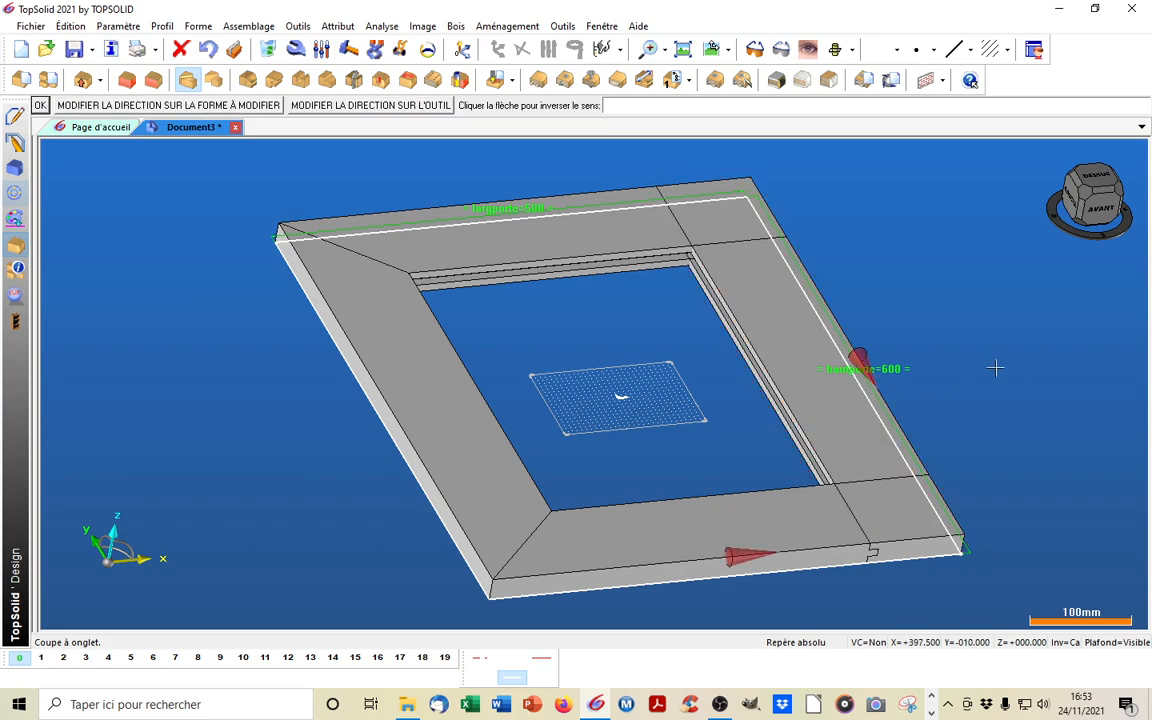
{"action": "key", "text": "Return"}
Mitre the remaining corner between the right stile and the top rail
{"action": "left_click", "coordinate": [761, 309]}
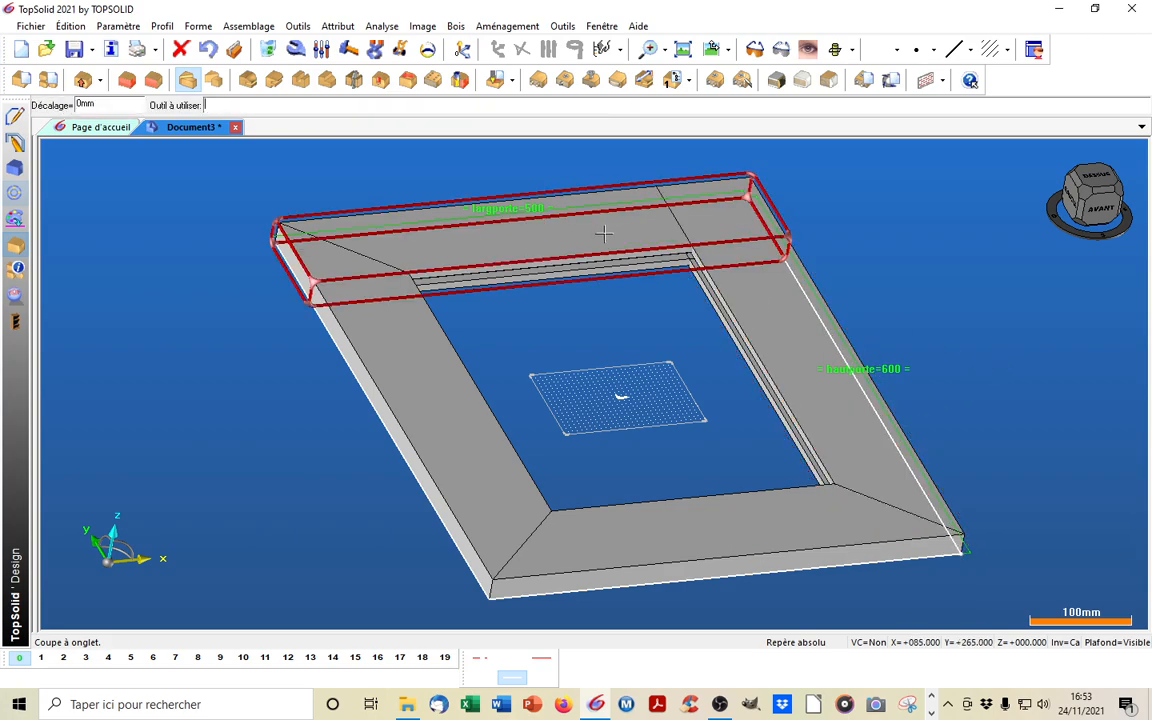
{"action": "left_click", "coordinate": [668, 224]}
{"action": "key", "text": "Return"}
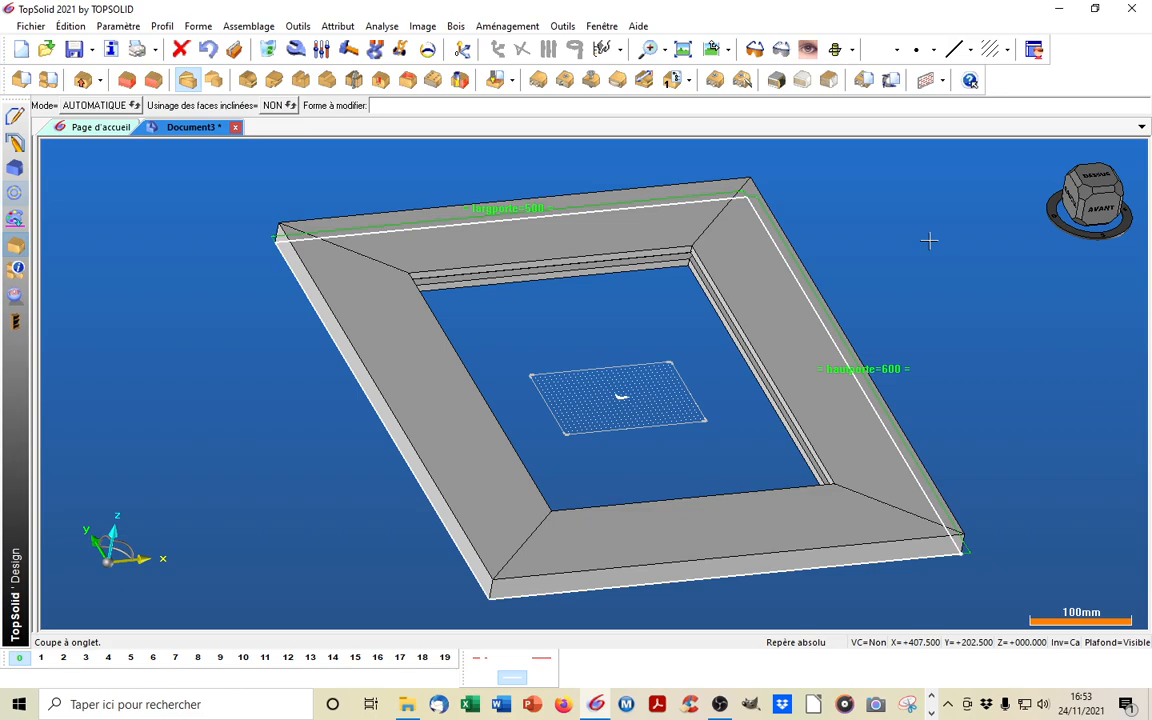
Set up a profiling operation on the frame's upper face, using its four outer edges as the tool path
{"action": "mouse_move", "coordinate": [663, 437]}
{"action": "middle_mouse_down"}
{"action": "mouse_move", "coordinate": [661, 456]}
{"action": "mouse_move", "coordinate": [646, 446]}
{"action": "middle_mouse_up"}
{"action": "scroll", "coordinate": [545, 195], "scroll_direction": "down", "scroll_amount": 2}
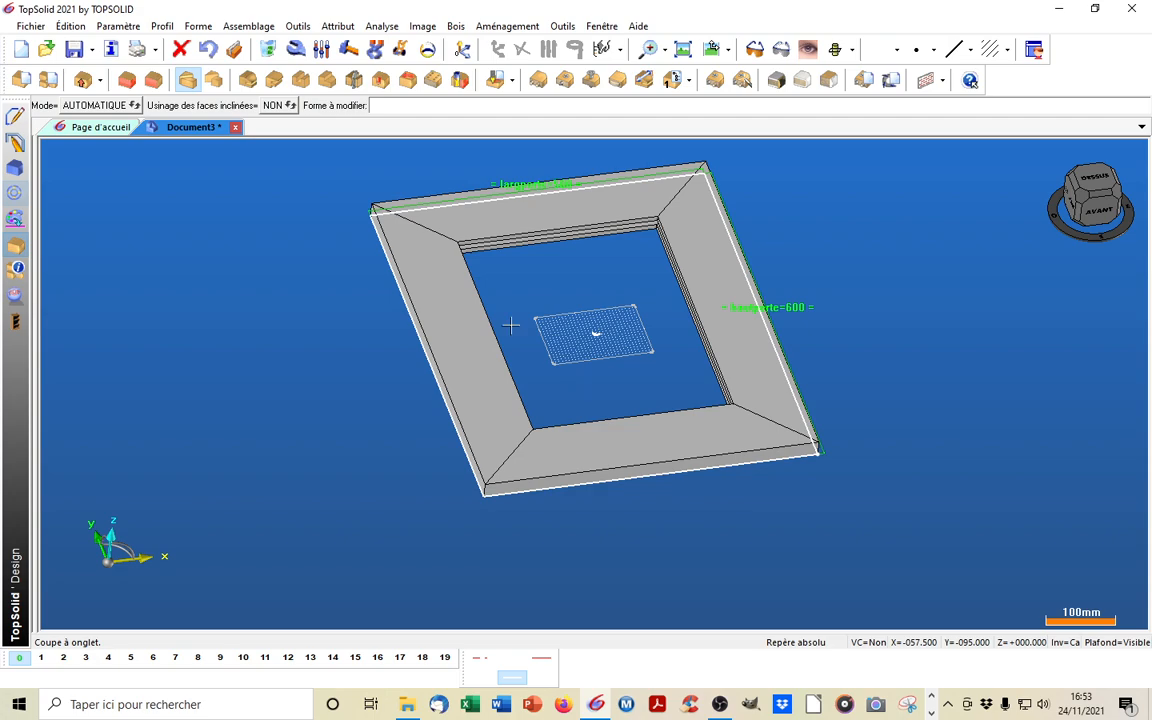
{"action": "scroll", "coordinate": [403, 195], "scroll_direction": "up", "scroll_amount": 1}
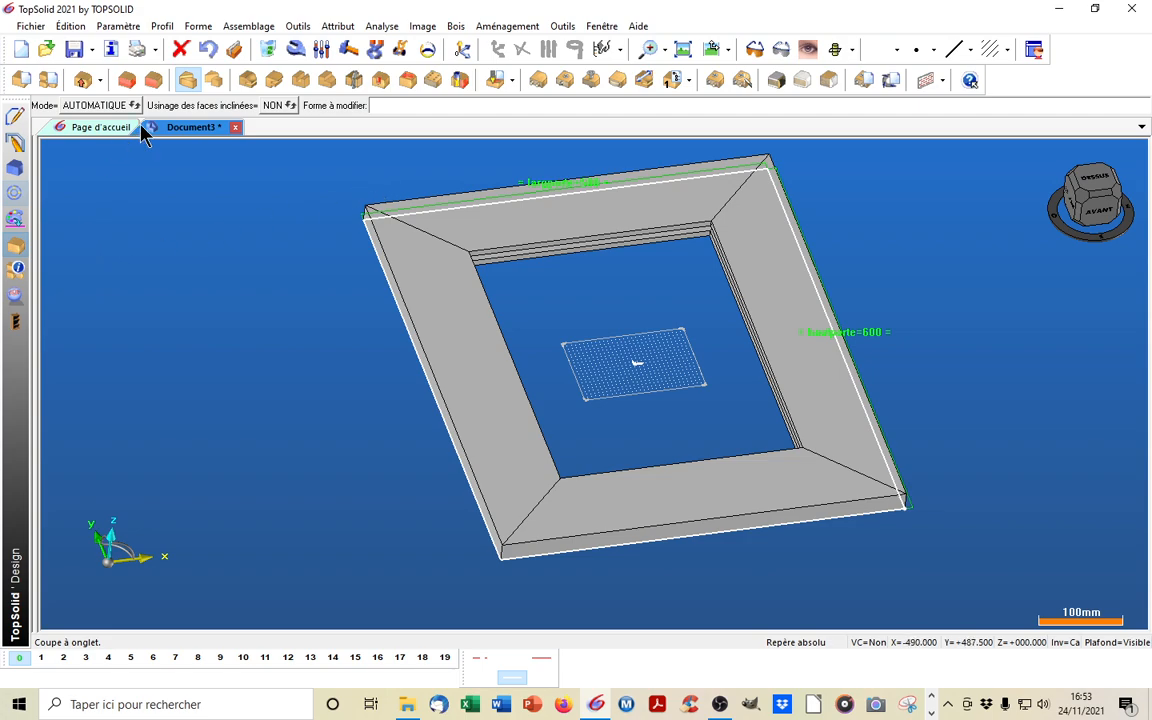
{"action": "left_click", "coordinate": [248, 83]}
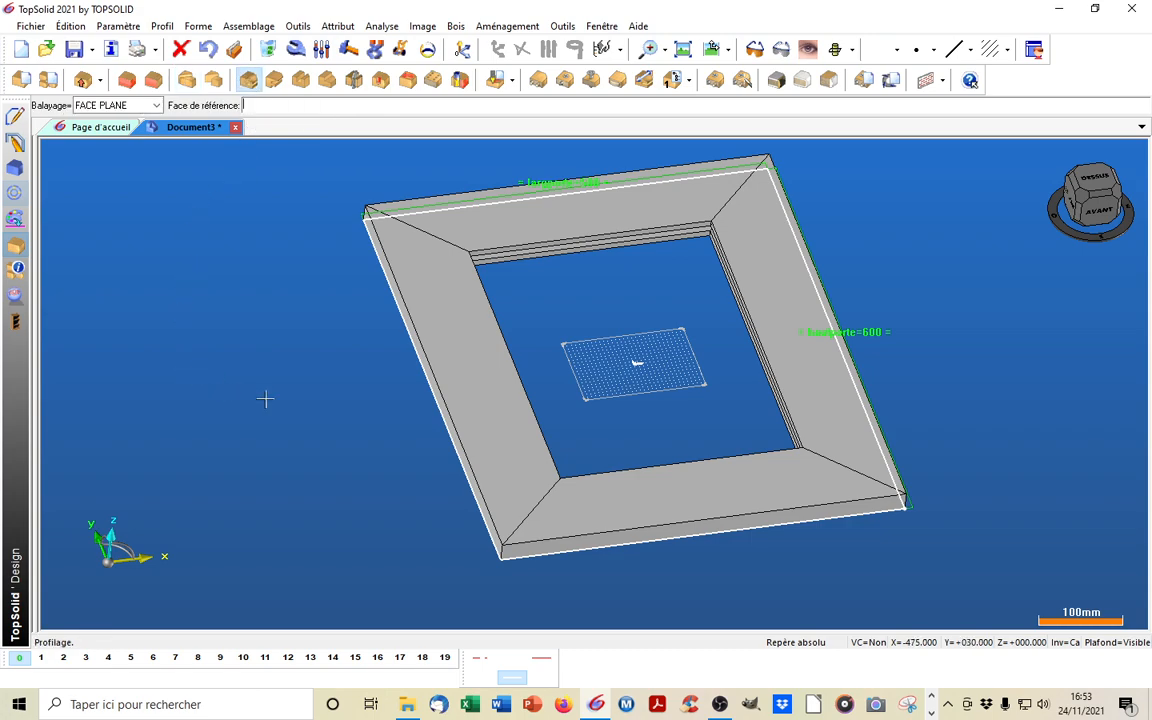
{"action": "left_click", "coordinate": [445, 330]}
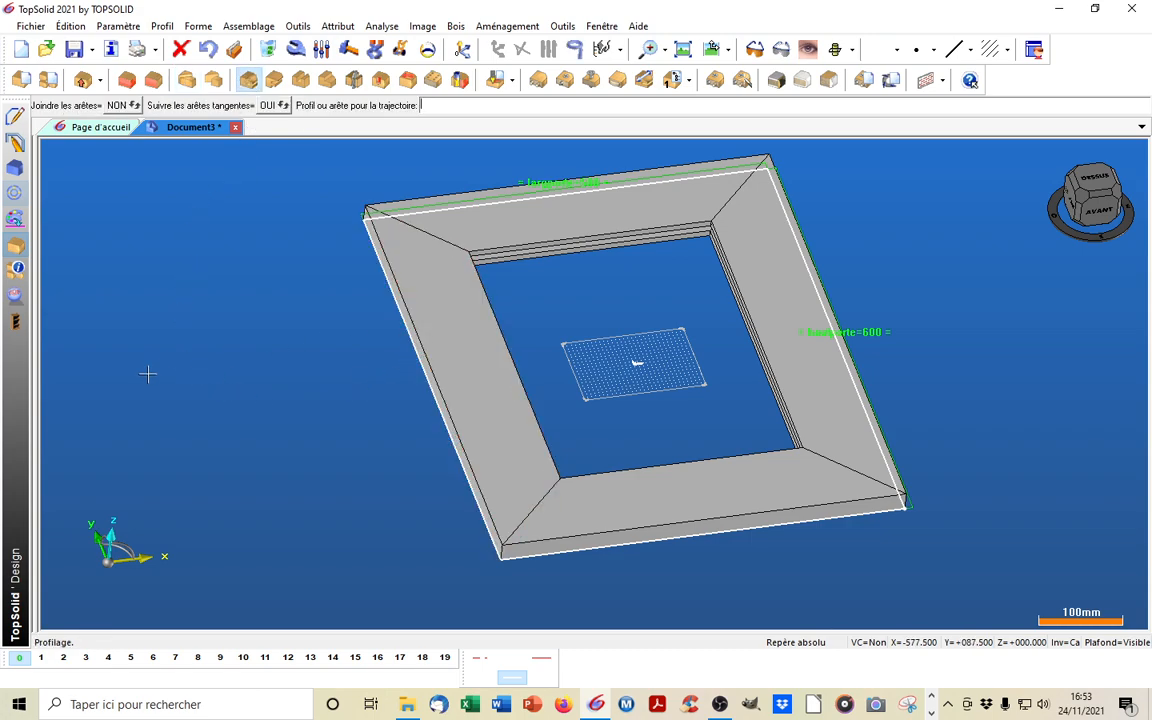
{"action": "left_click", "coordinate": [407, 305]}
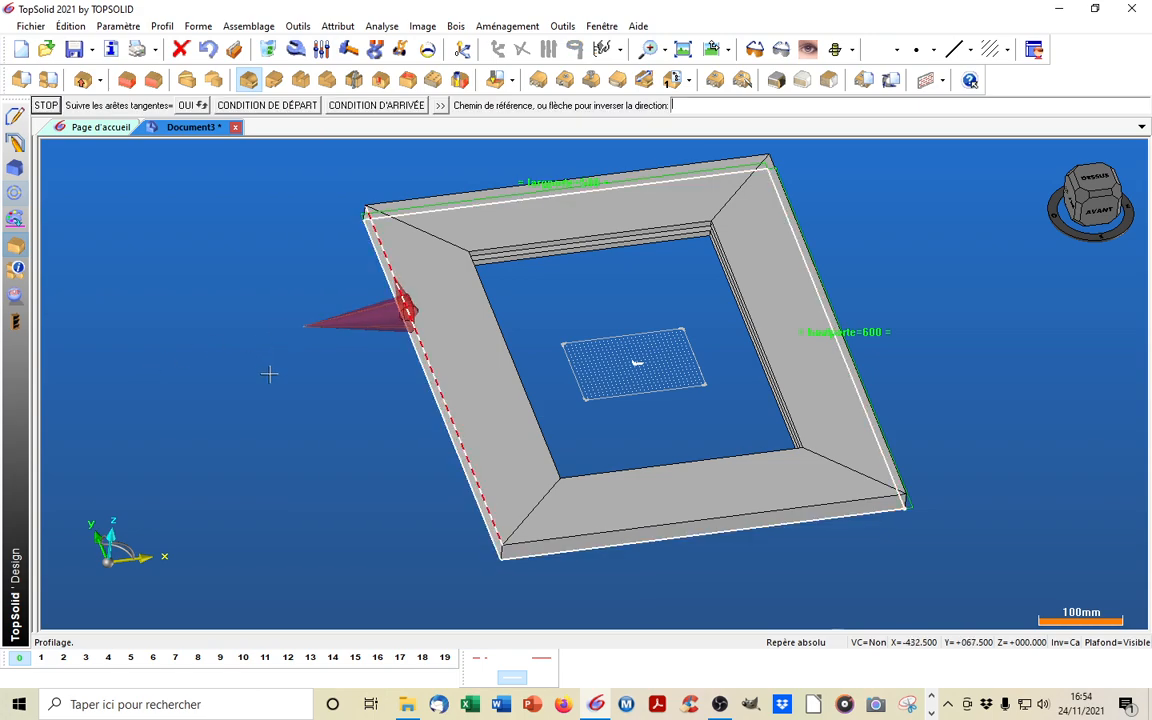
{"action": "left_click", "coordinate": [406, 190]}
{"action": "left_click", "coordinate": [812, 245]}
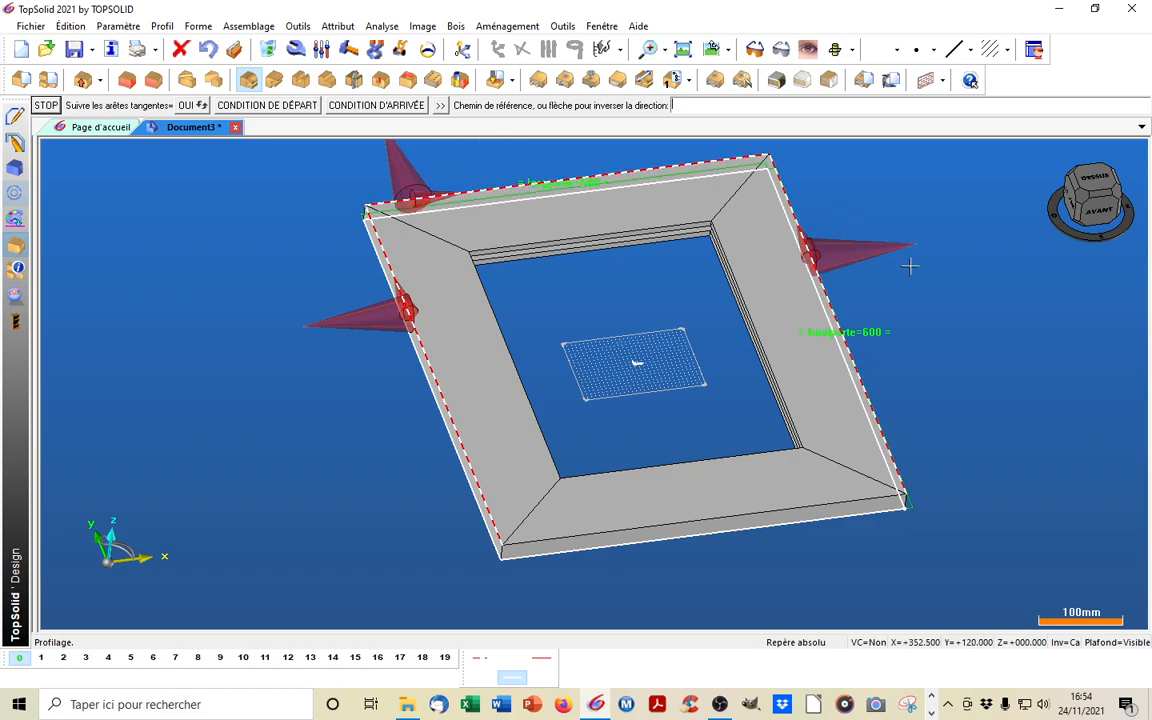
{"action": "left_click", "coordinate": [812, 506]}
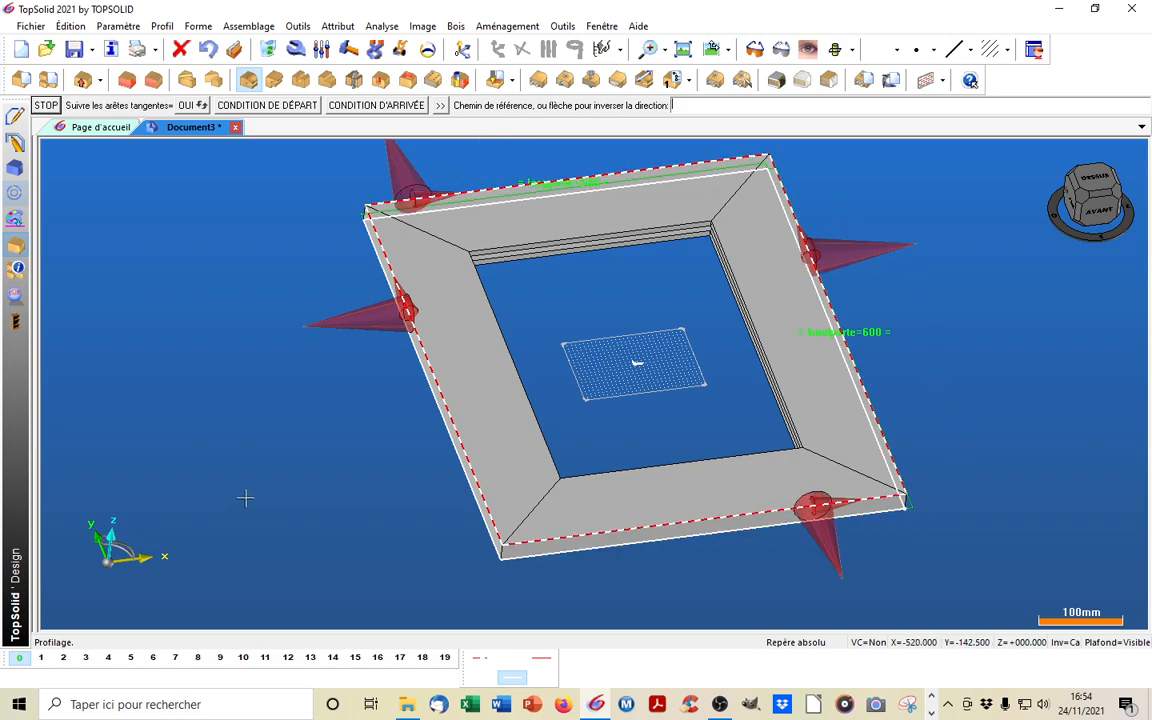
{"action": "left_click", "coordinate": [278, 420]}
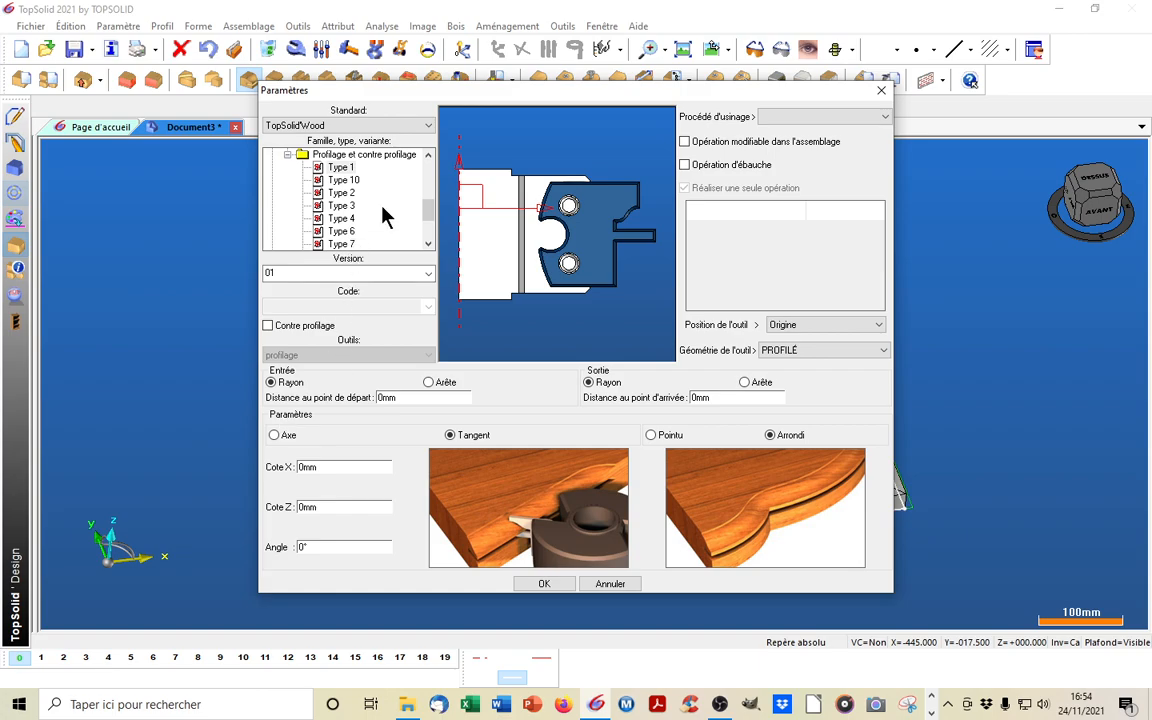
Profile the outer edges with the Congé cutter from the Outils simples family, code r 8
{"action": "left_click_drag", "start_coordinate": [427, 214], "coordinate": [427, 204]}
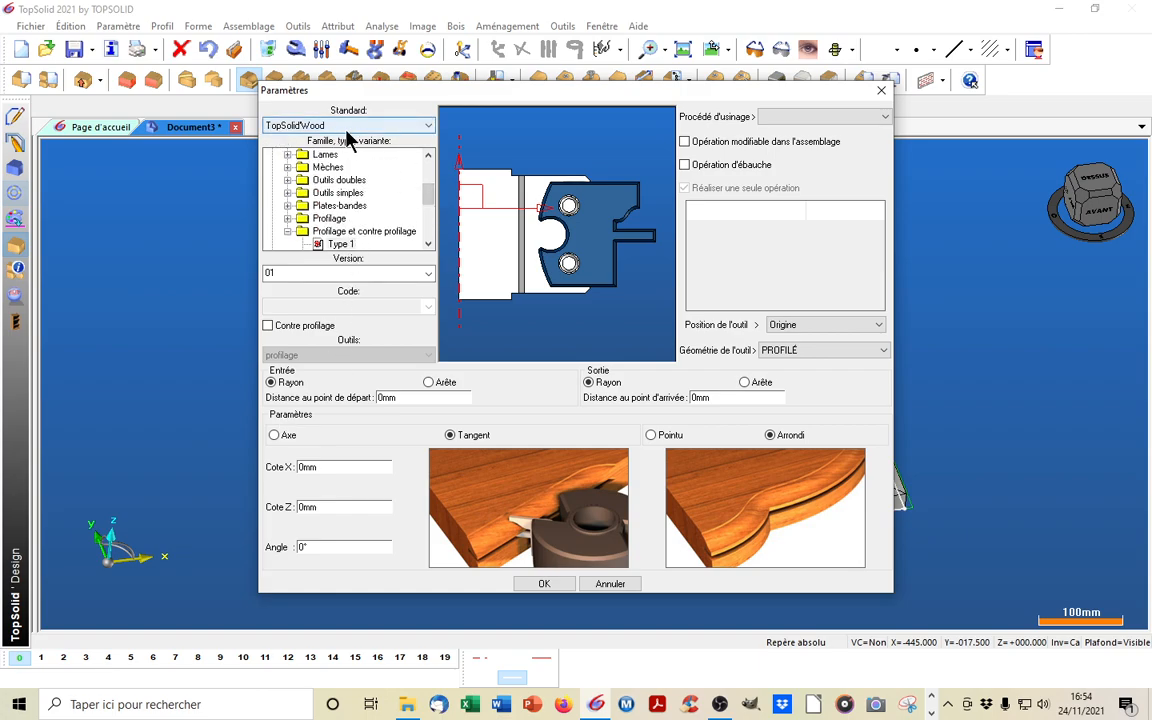
{"action": "left_click", "coordinate": [288, 192]}
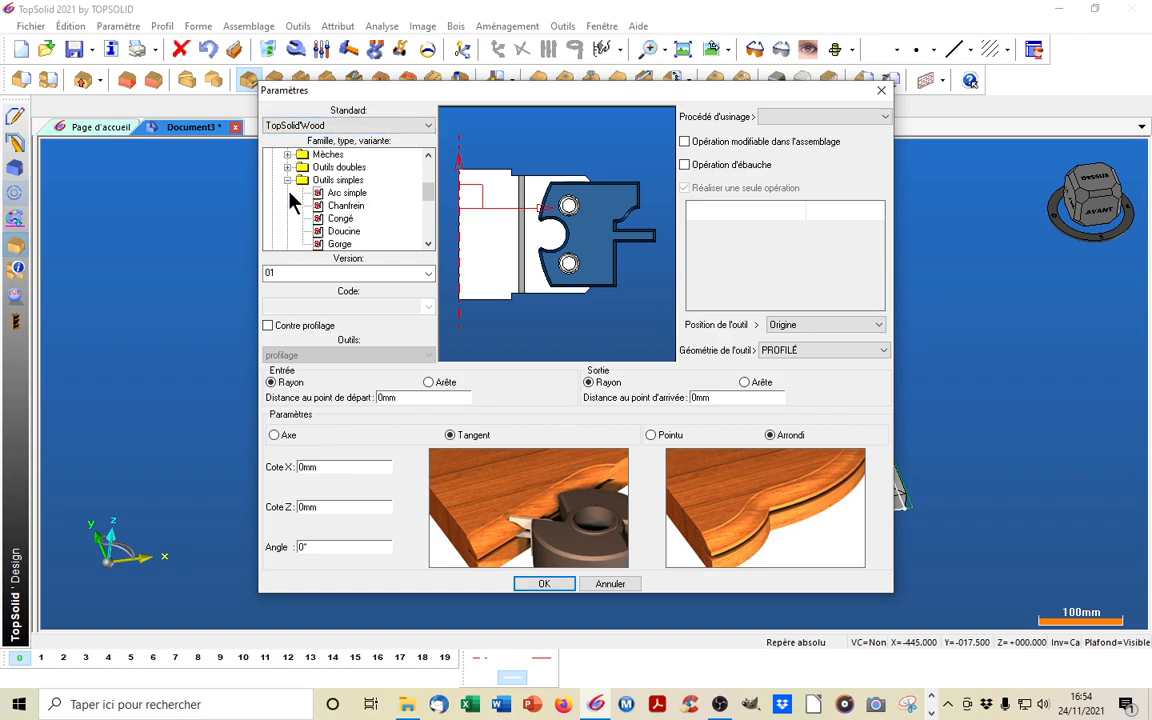
{"action": "left_click", "coordinate": [334, 220]}
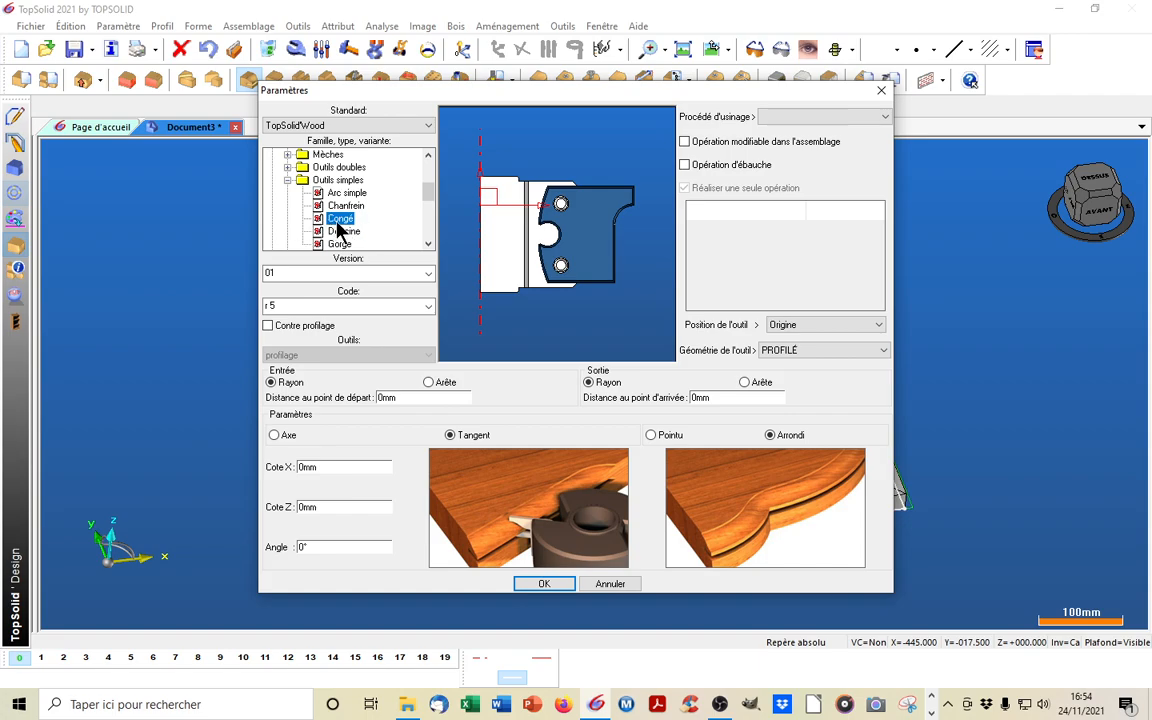
{"action": "left_click", "coordinate": [321, 308]}
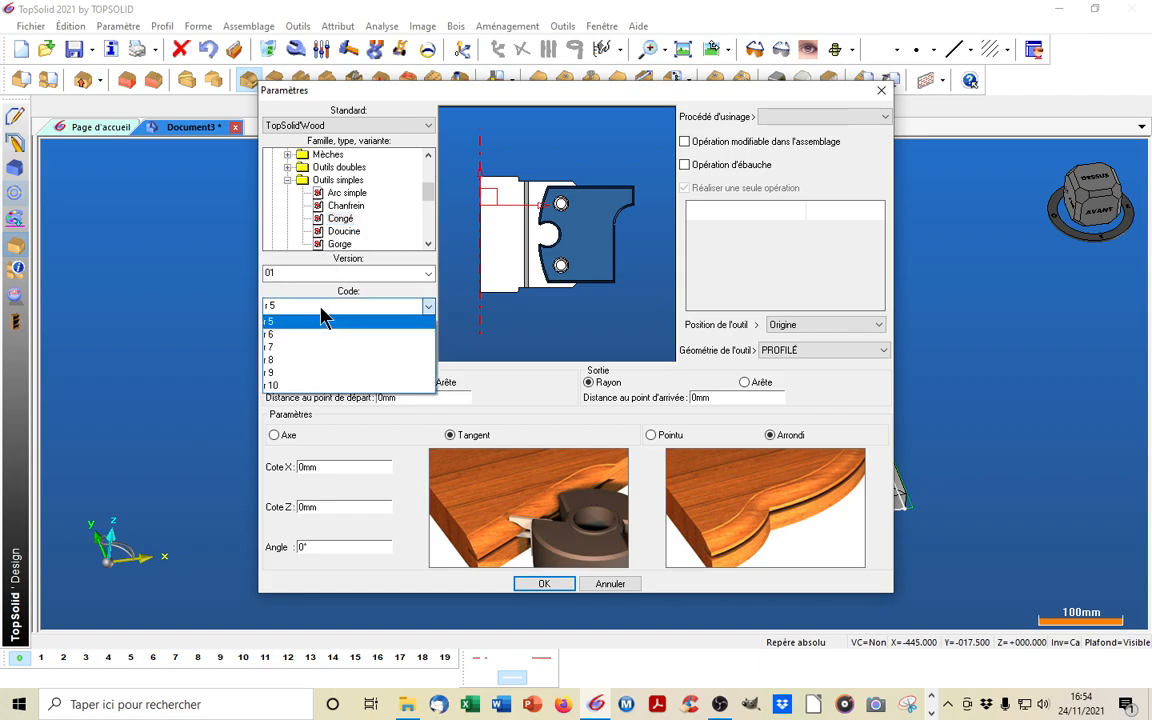
{"action": "left_click", "coordinate": [282, 360]}
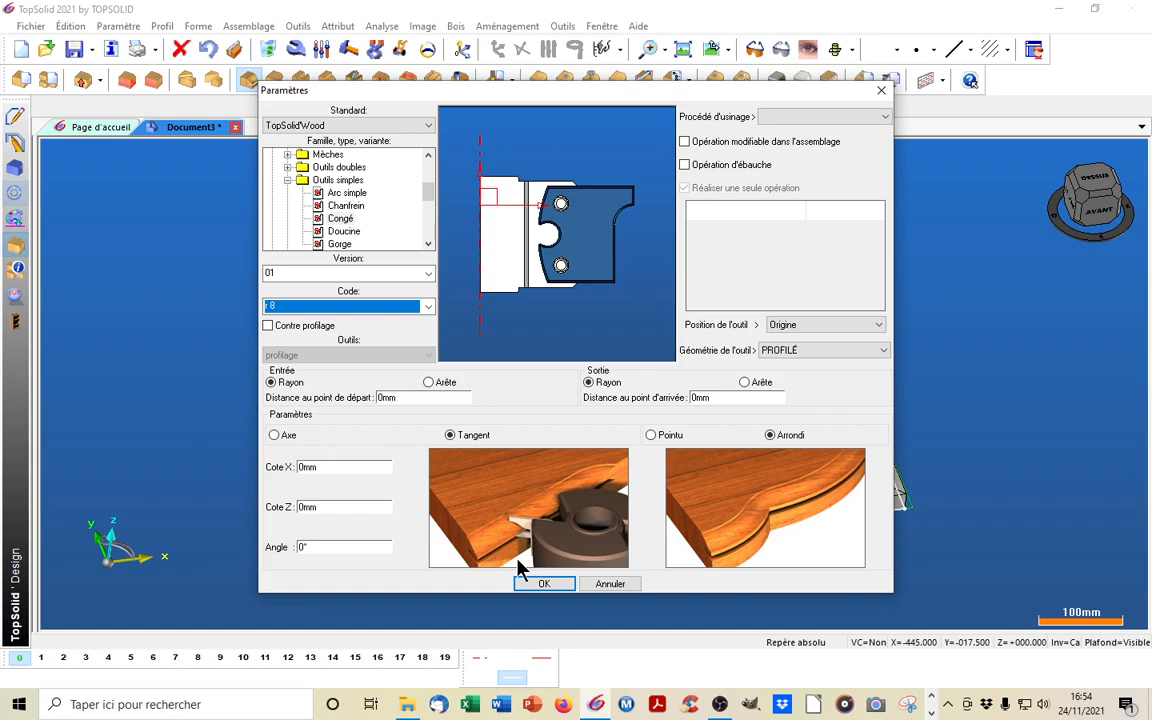
{"action": "left_click", "coordinate": [540, 585]}
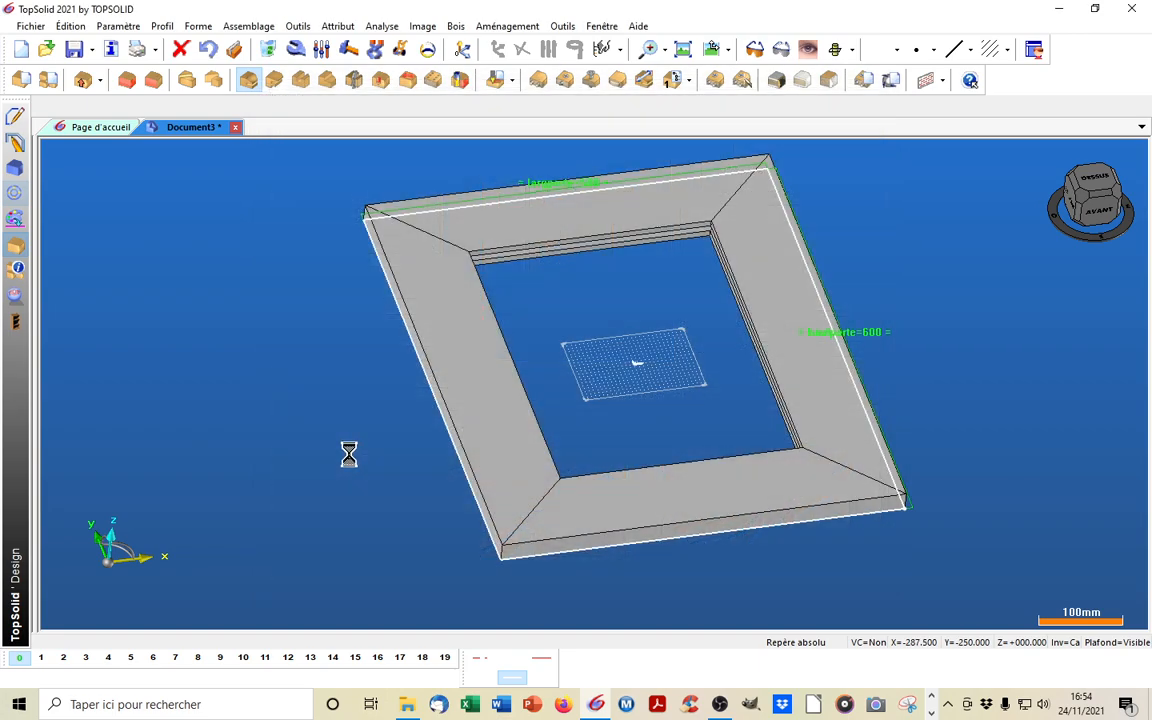